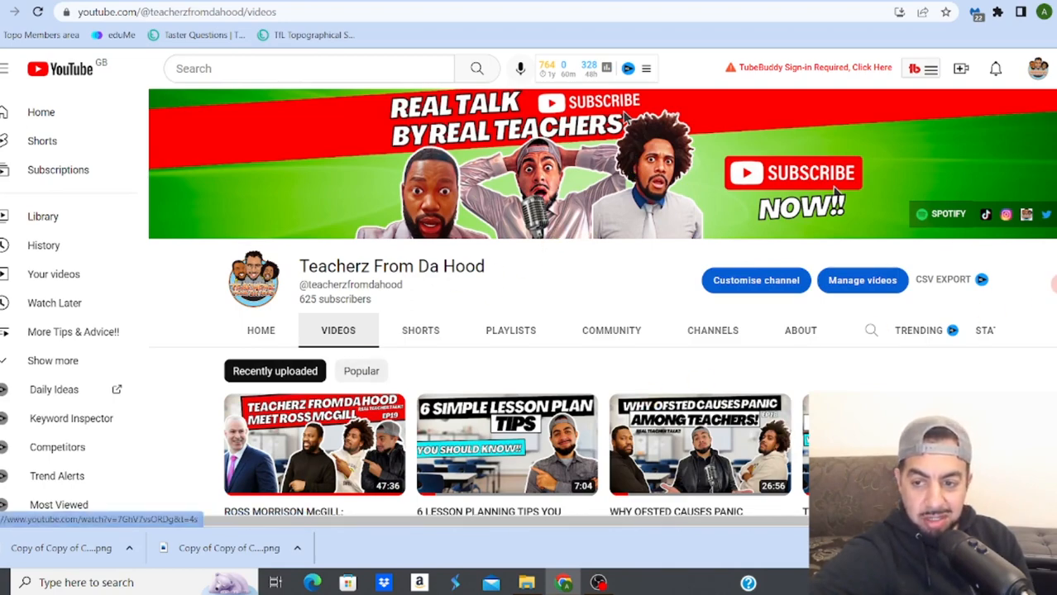
Step: Look through the recently uploaded videos and their thumbnails on the Teacherz From Da Hood YouTube channel
scroll(626, 119, "down", 4)
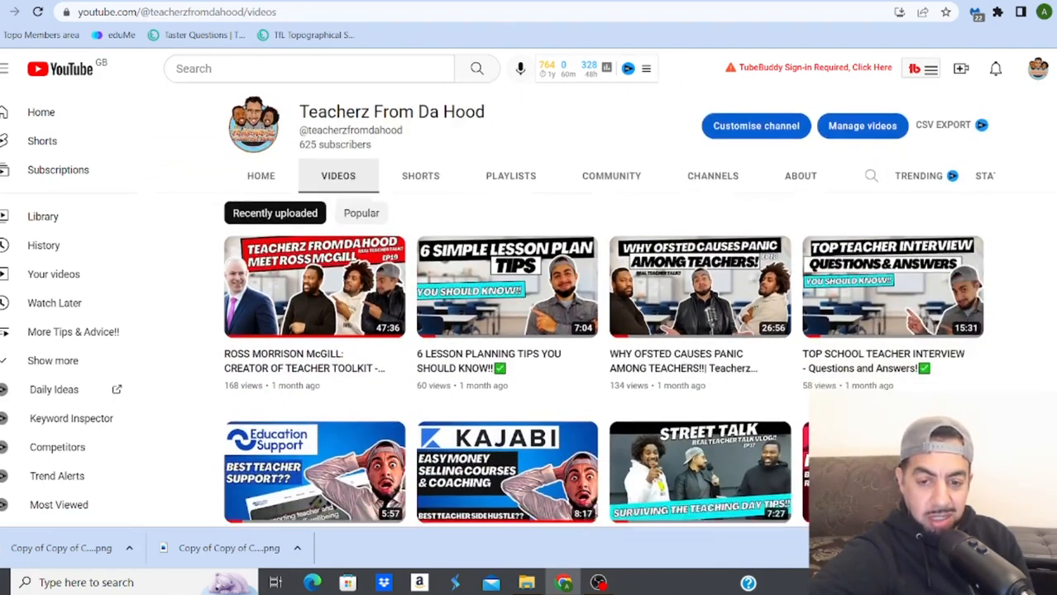
scroll(603, 325, "down", 1)
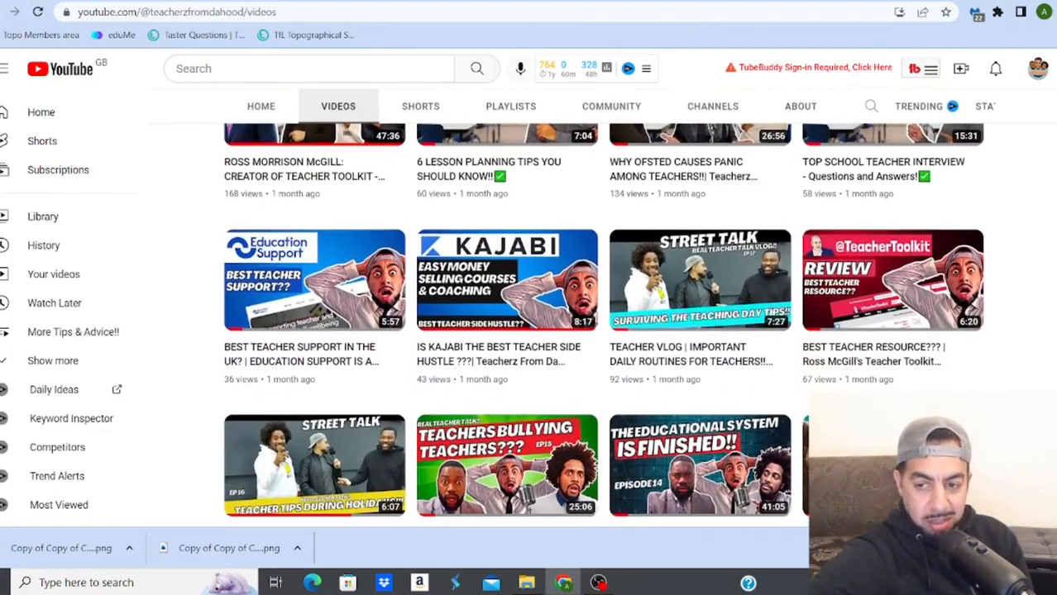
scroll(603, 325, "down", 3)
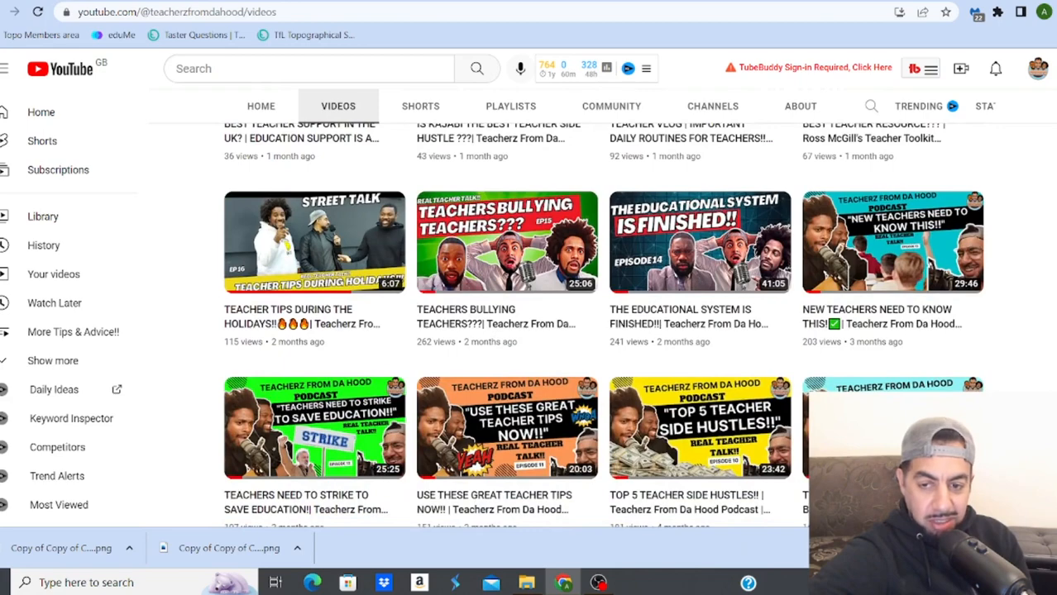
scroll(602, 326, "down", 1)
scroll(603, 326, "up", 5)
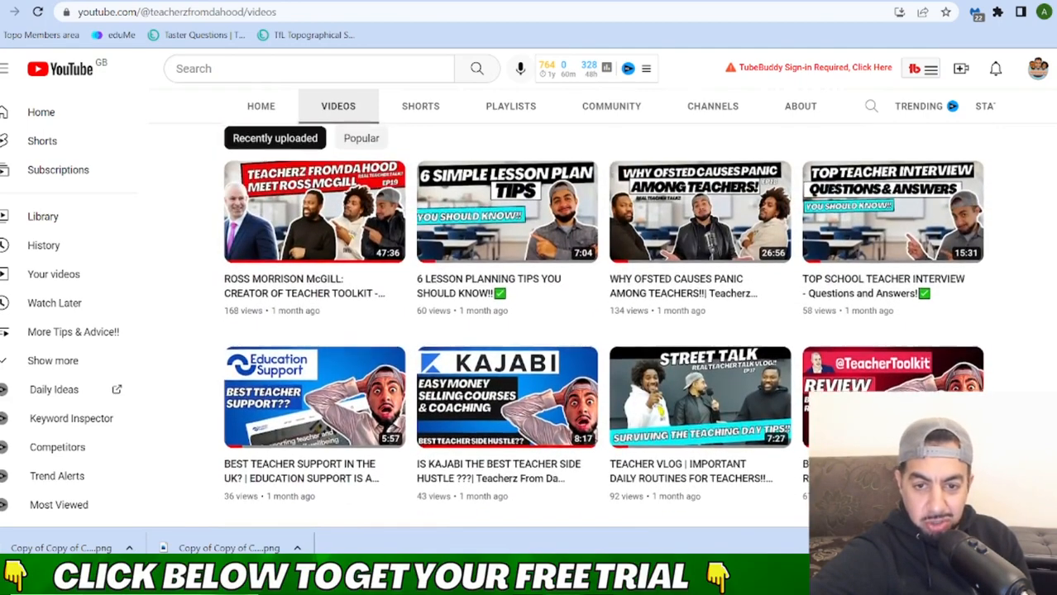
scroll(624, 118, "up", 3)
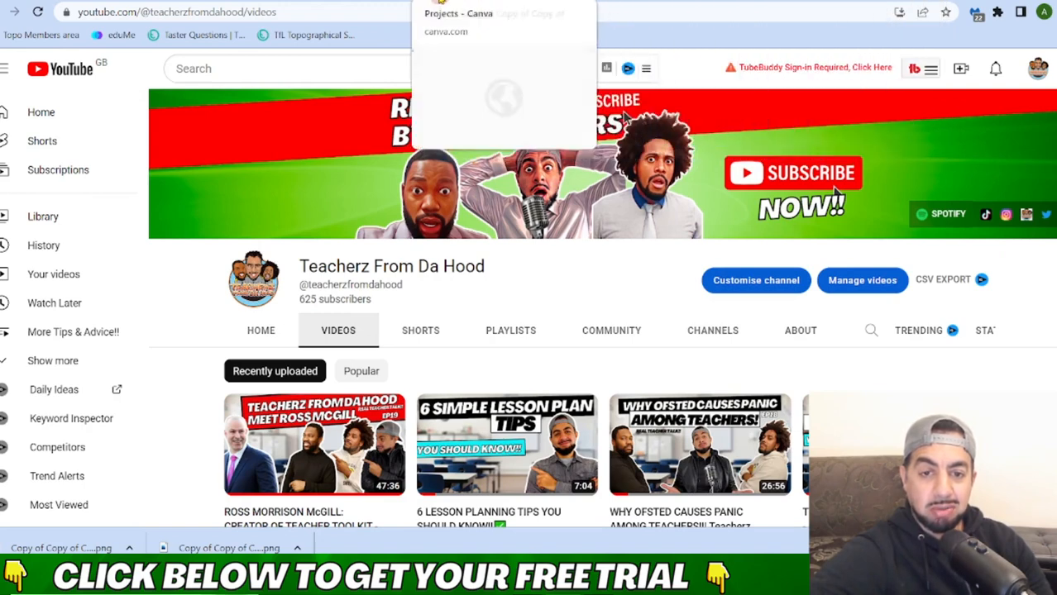
Step: Switch to Canva and look through the recent designs, folders and images in Projects
left_click(377, 1)
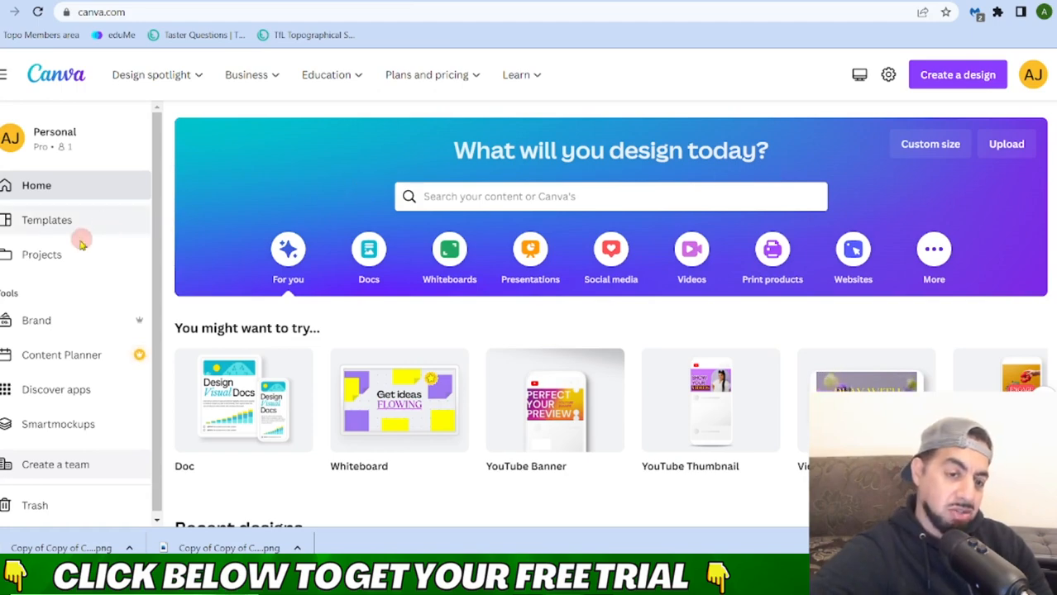
left_click(59, 260)
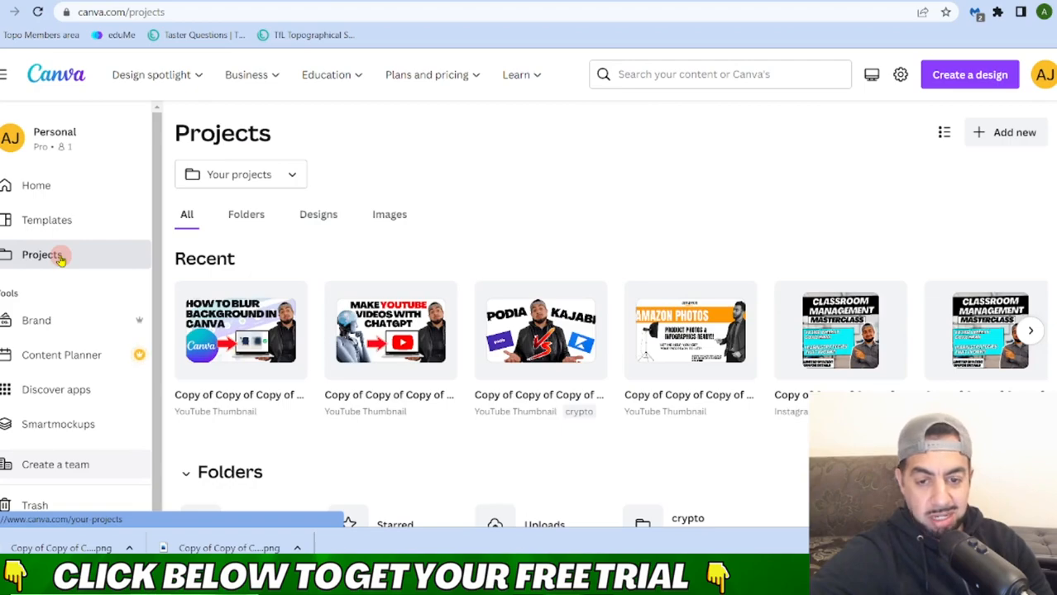
scroll(738, 299, "down", 1)
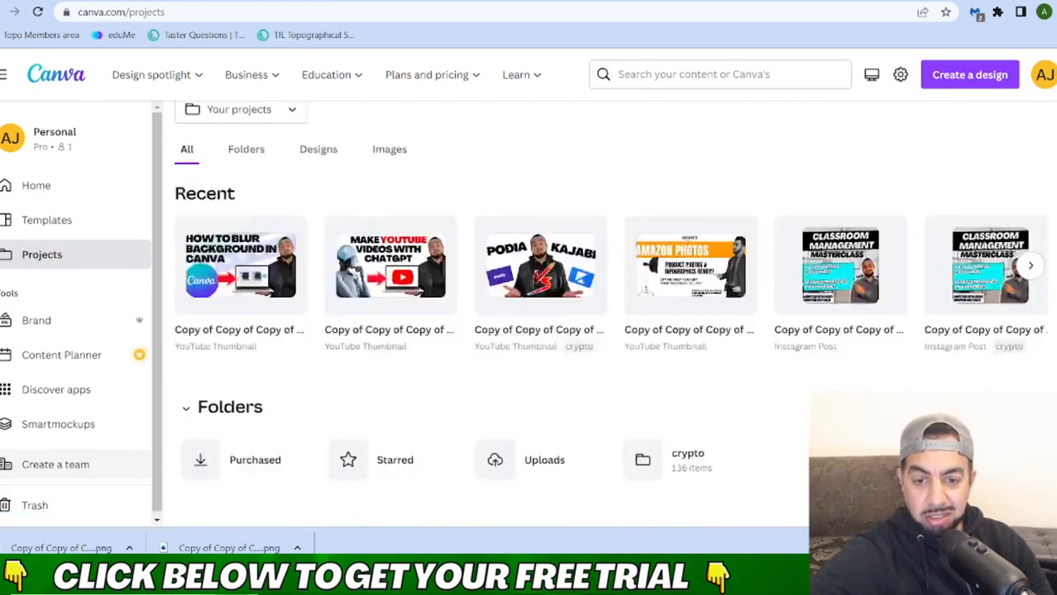
scroll(610, 314, "down", 8)
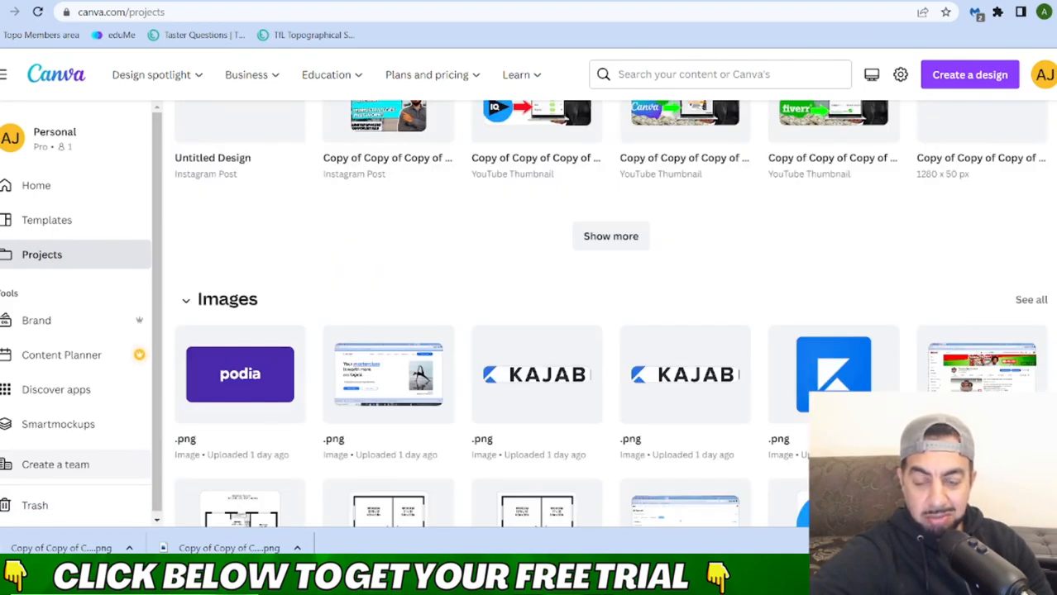
scroll(611, 315, "up", 1)
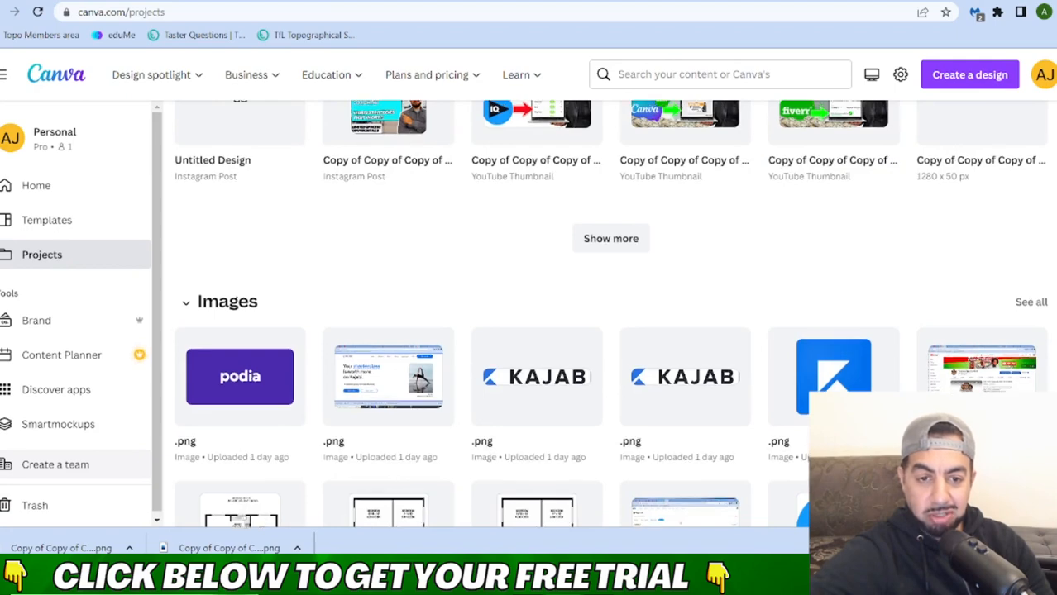
scroll(610, 314, "down", 1)
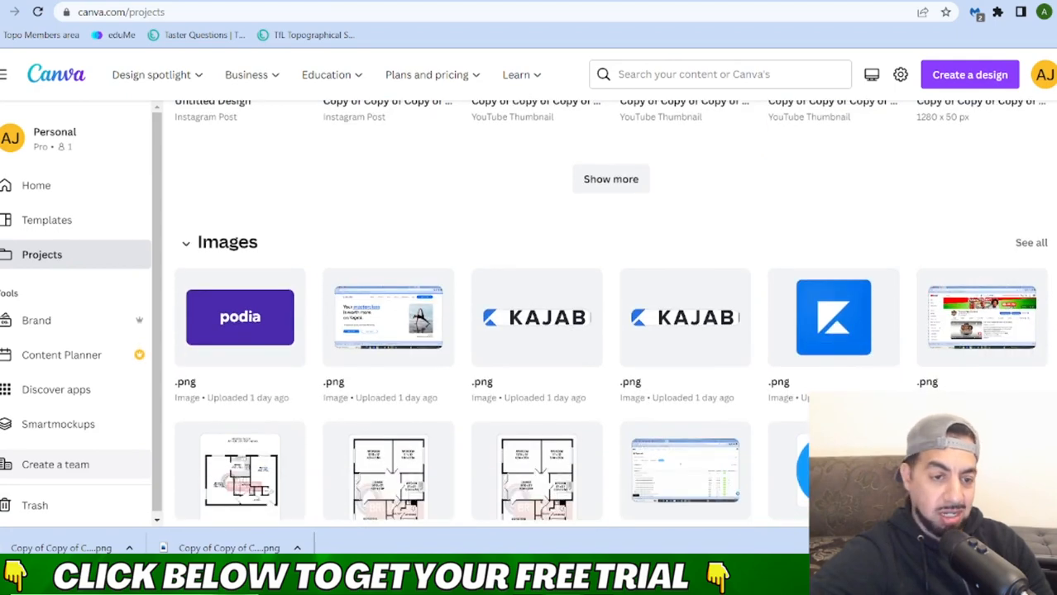
Step: Return to the Canva home page and create a blank Instagram Post (Square) design
left_click(47, 189)
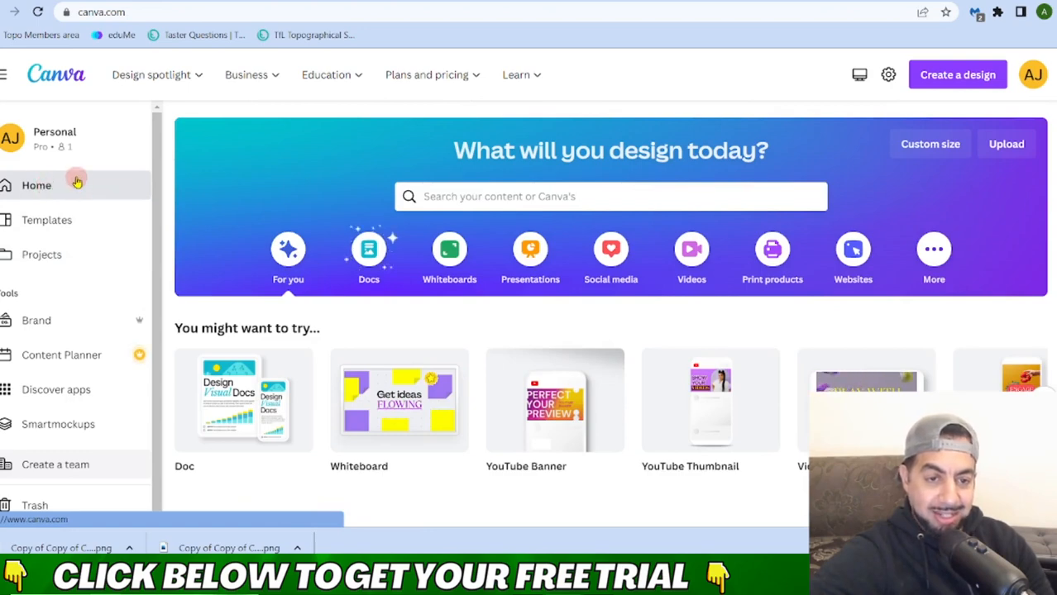
left_click(192, 80)
left_click(193, 79)
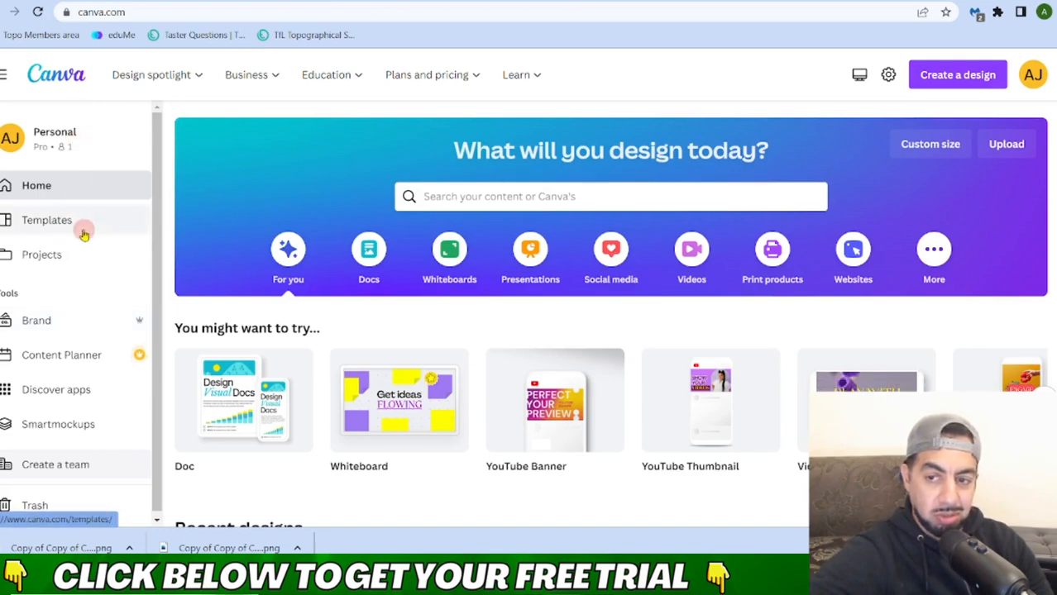
left_click(929, 82)
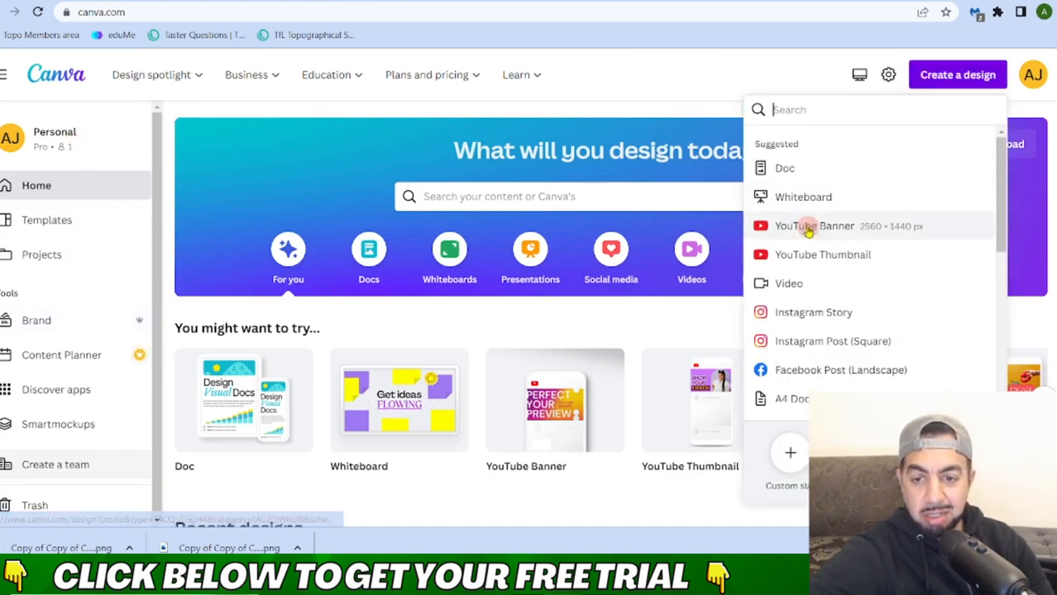
left_click(816, 348)
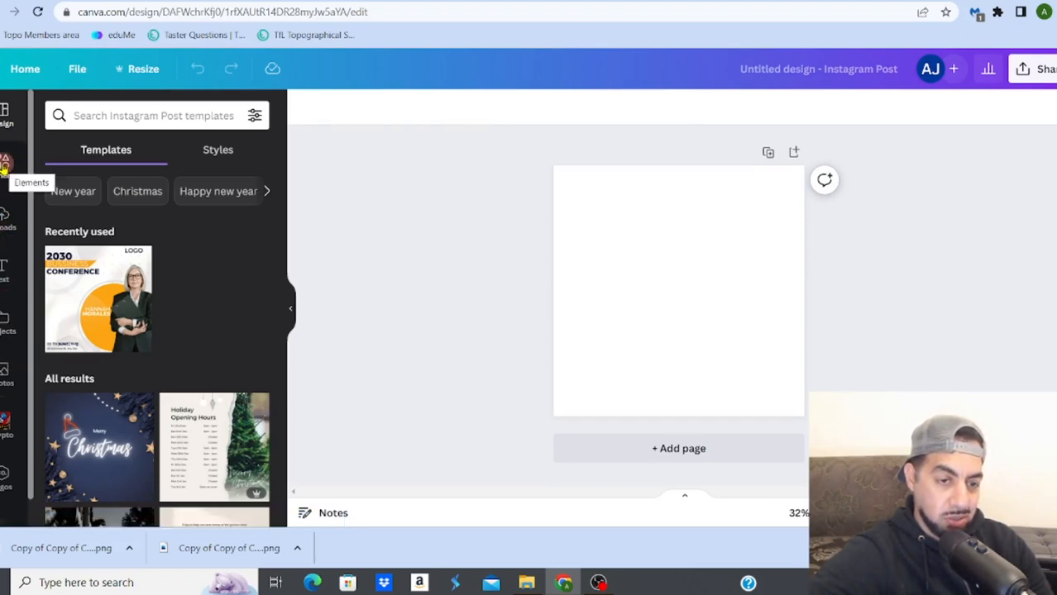
Step: Add the recently used photo of the thinking robot on a dark backdrop to the page and remove its background
left_click(5, 164)
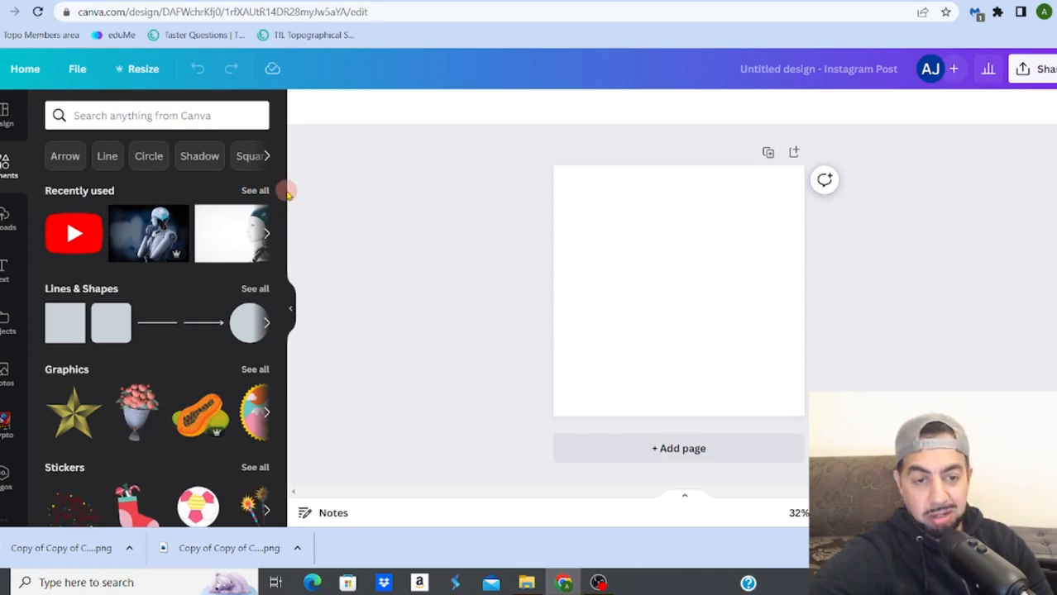
mouse_move(288, 193)
left_mouse_down()
mouse_move(287, 329)
mouse_move(288, 241)
mouse_move(273, 189)
left_mouse_up()
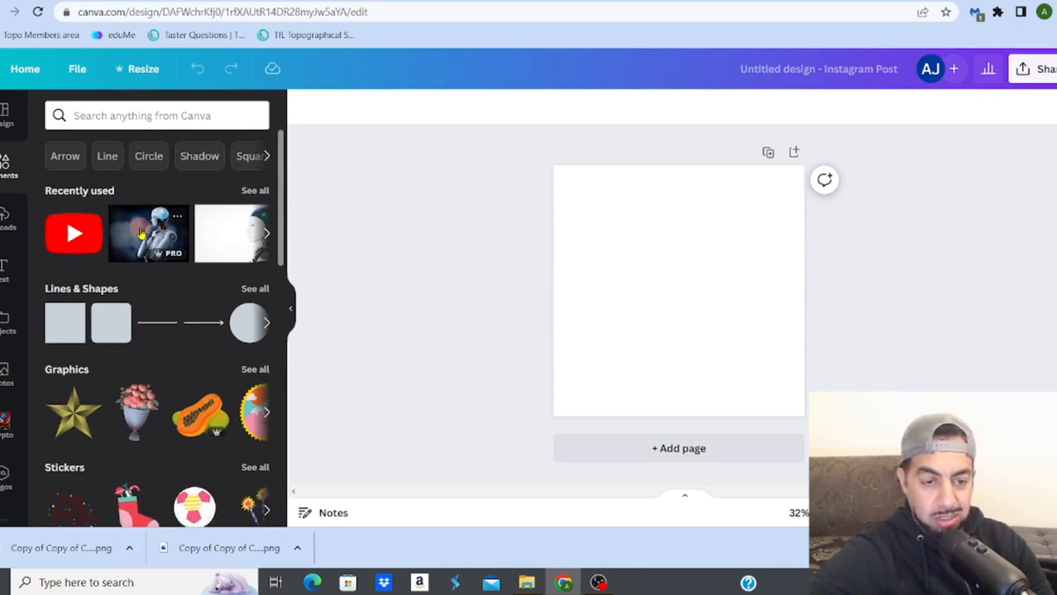
left_click(142, 234)
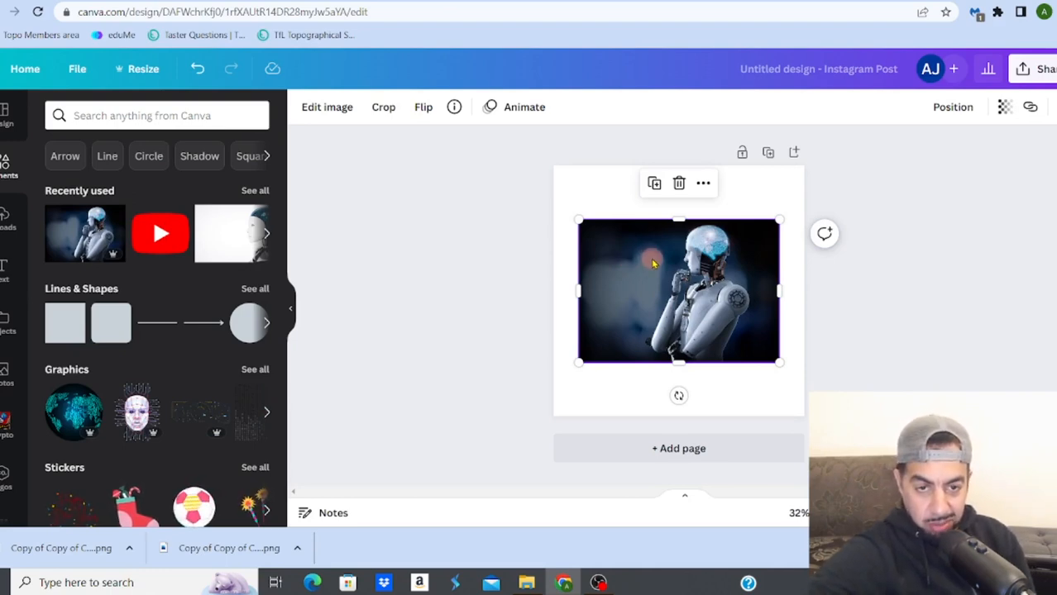
left_click(325, 110)
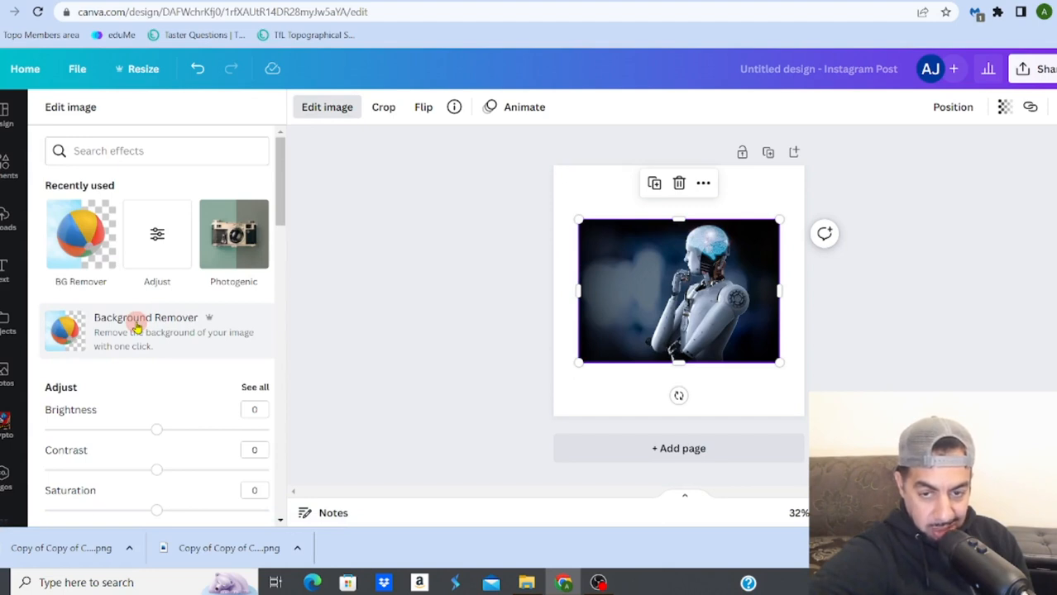
left_click(137, 328)
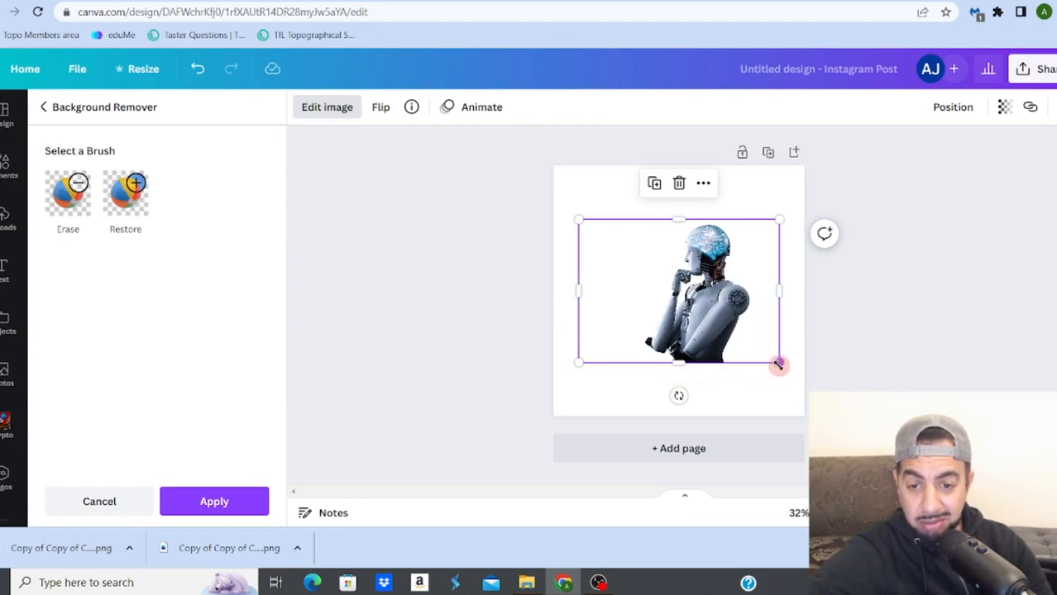
Step: Enlarge the robot cutout and reposition it so it fills most of the page and runs off the lower edge
left_click_drag(779, 364, 860, 420)
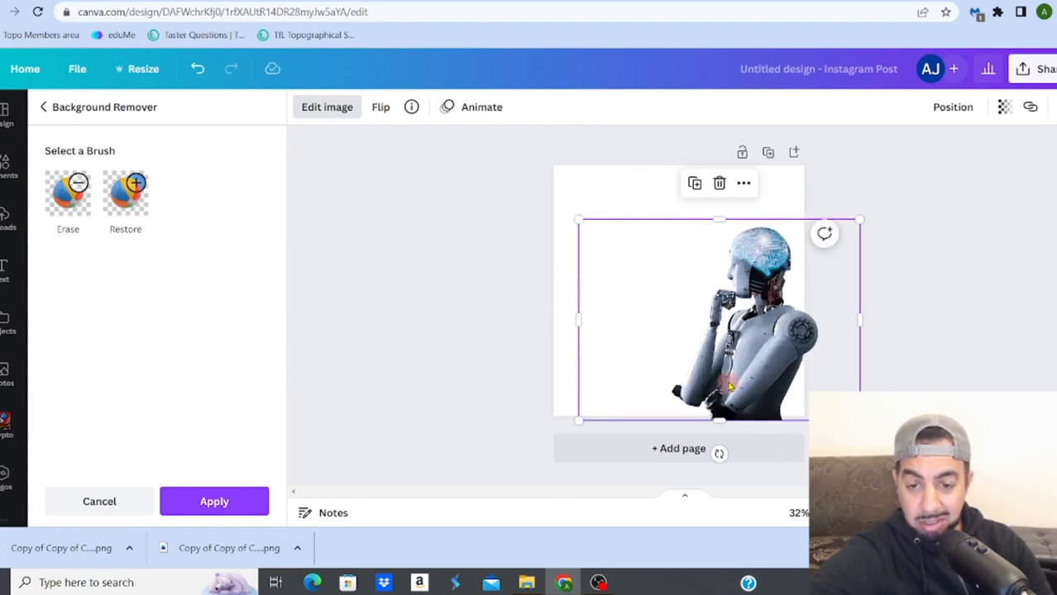
left_click_drag(729, 385, 655, 421)
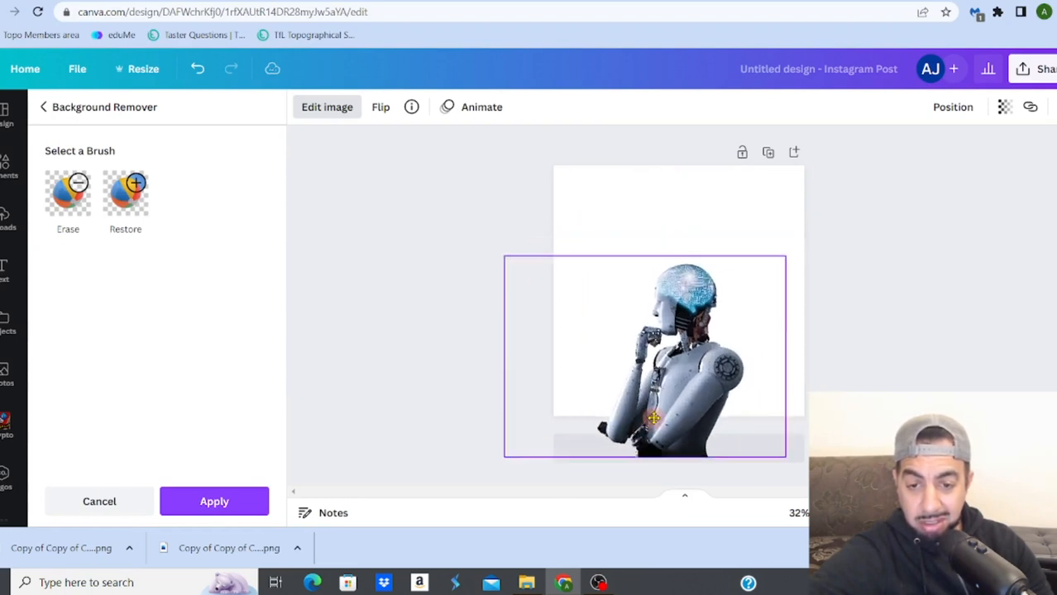
left_click(428, 348)
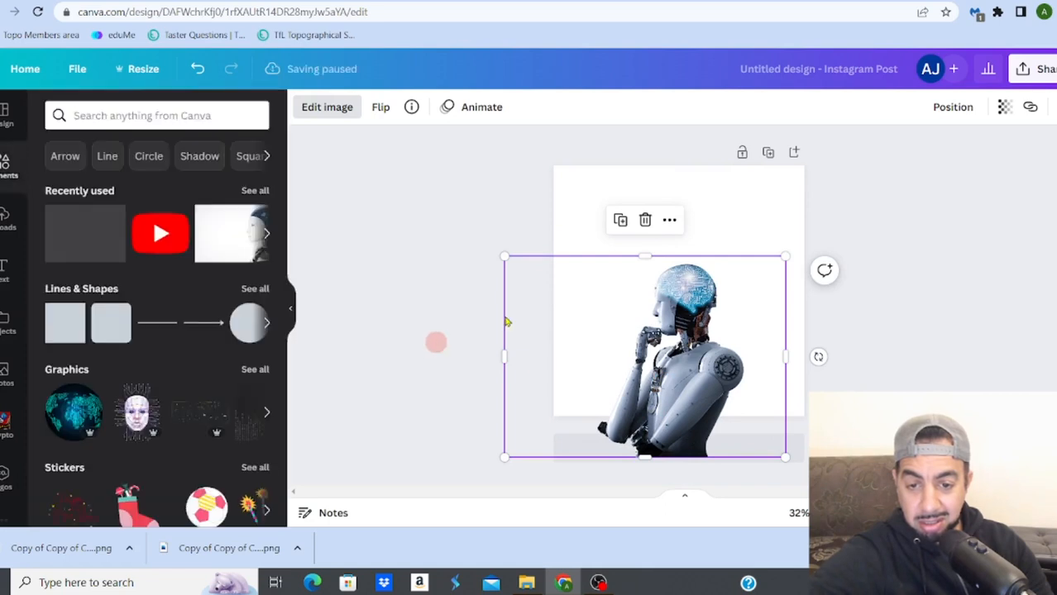
left_click(896, 328)
mouse_move(703, 364)
left_mouse_down()
mouse_move(703, 280)
mouse_move(699, 369)
left_mouse_up()
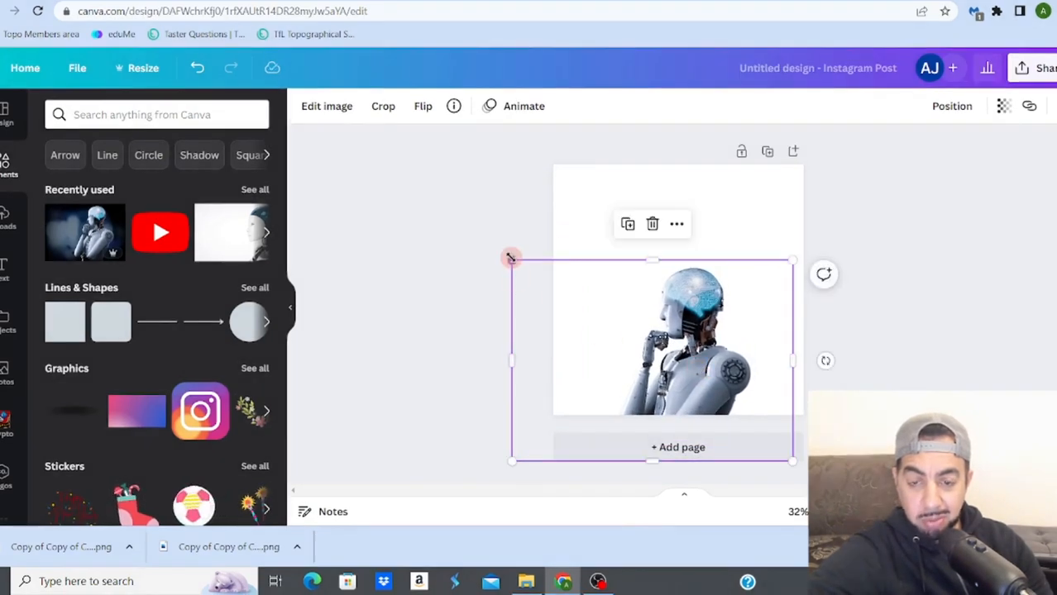
left_click_drag(511, 259, 429, 201)
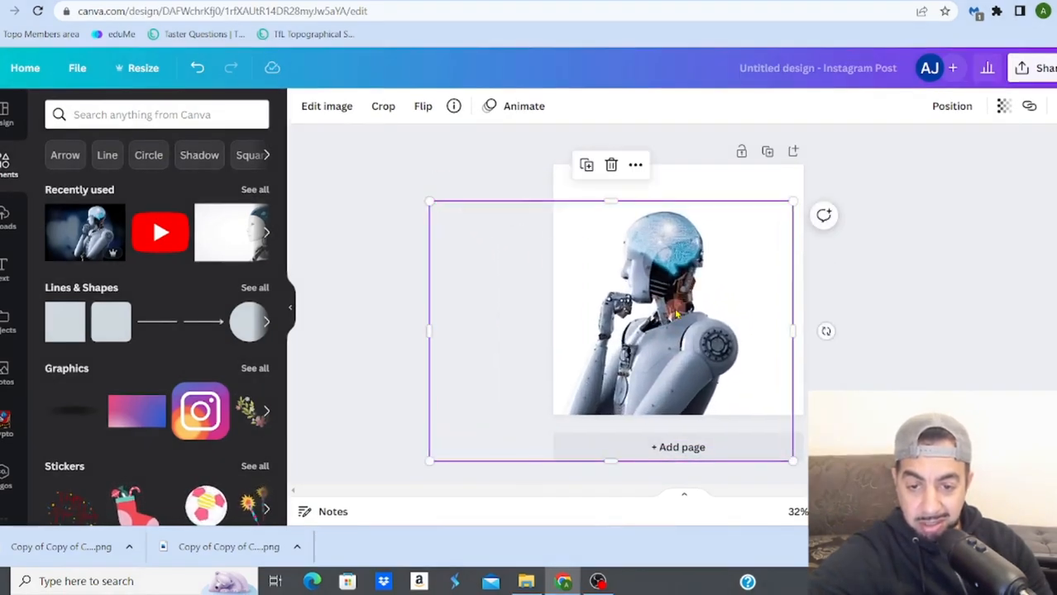
mouse_move(676, 314)
left_mouse_down()
mouse_move(679, 297)
mouse_move(679, 313)
mouse_move(694, 312)
left_mouse_up()
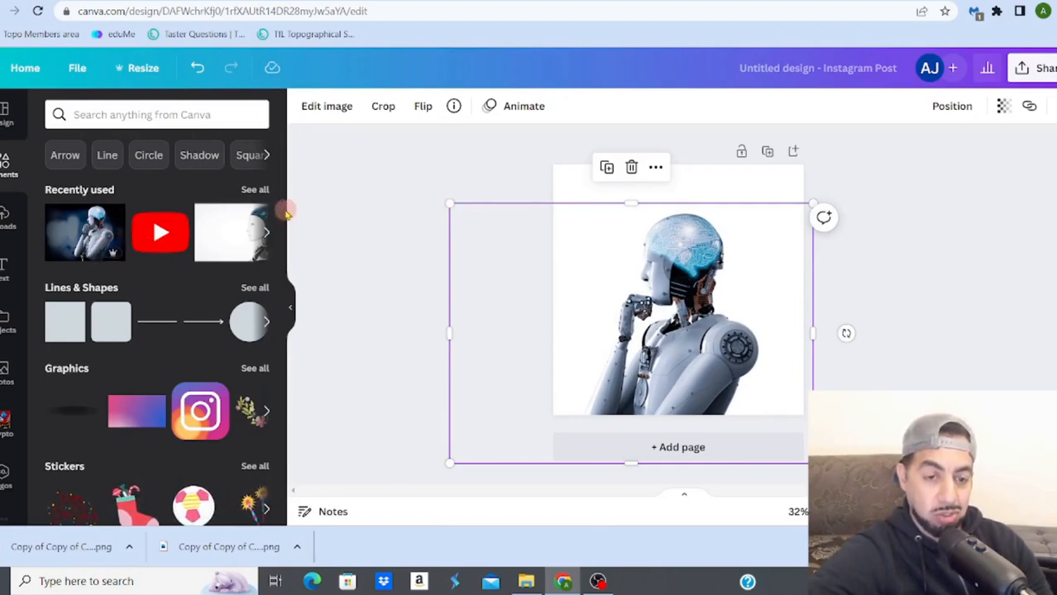
Step: Search the elements for "plant" and browse only the photo results
left_click(266, 156)
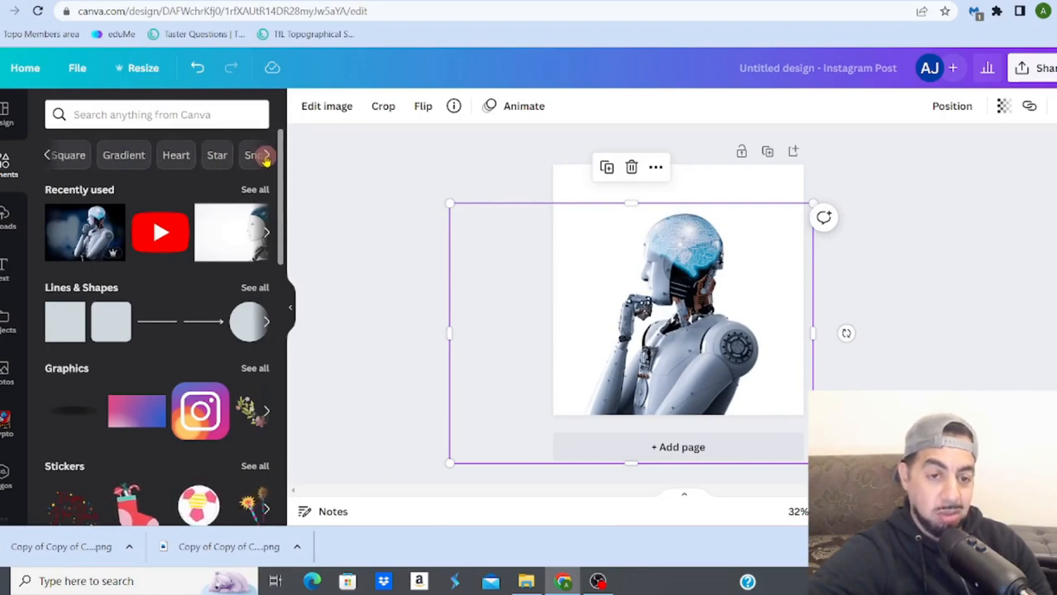
left_click(121, 117)
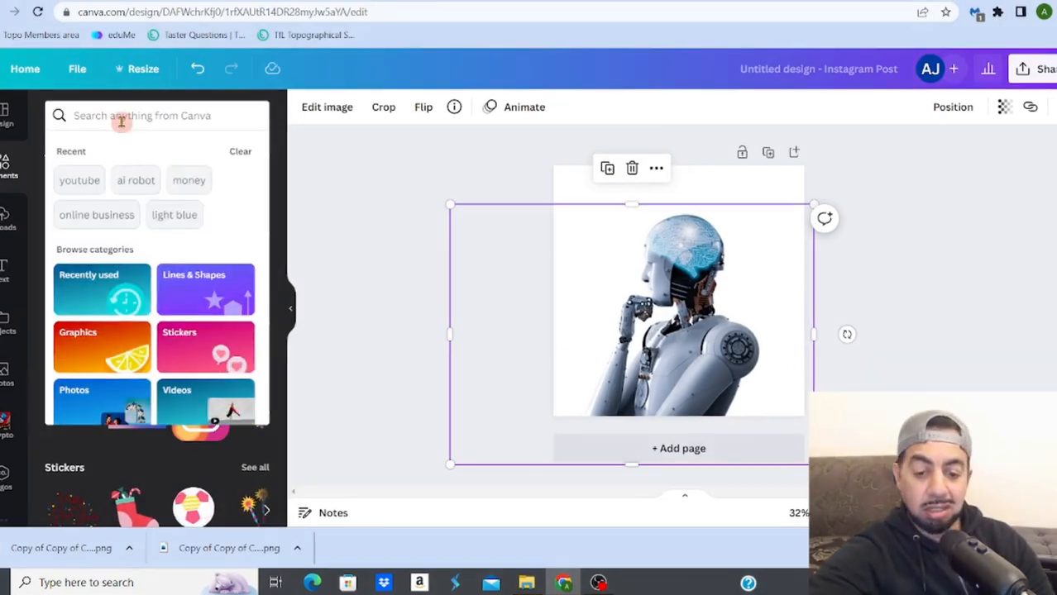
type("plant")
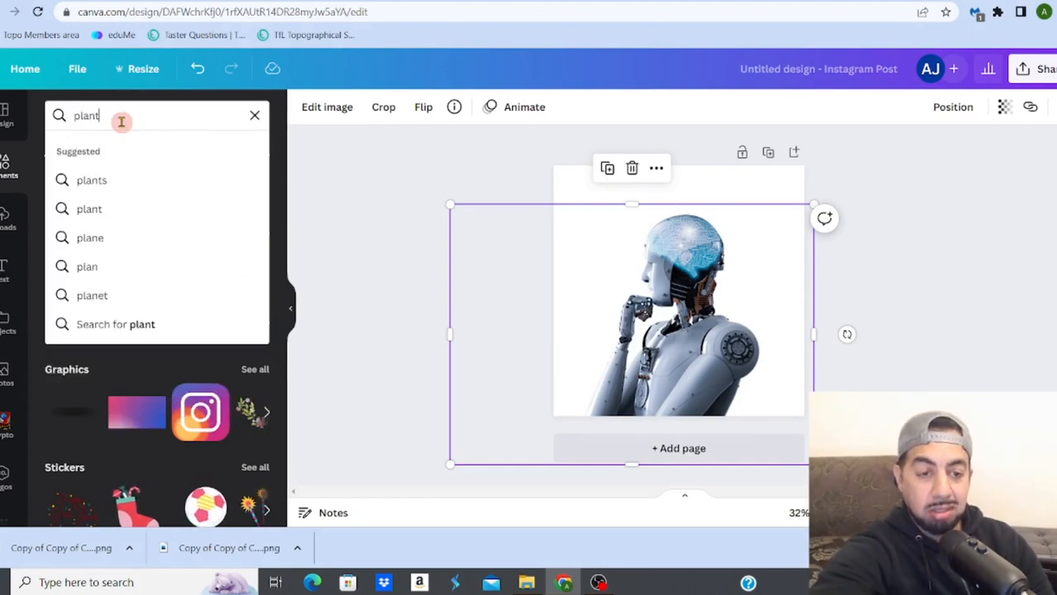
key("Return")
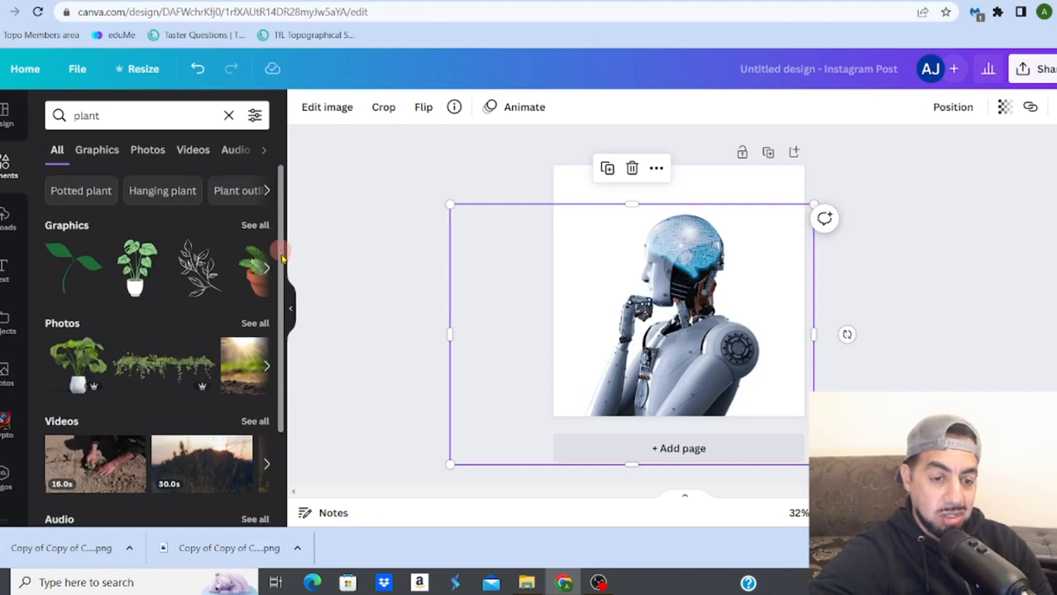
mouse_move(282, 259)
left_mouse_down()
mouse_move(306, 382)
mouse_move(285, 258)
left_mouse_up()
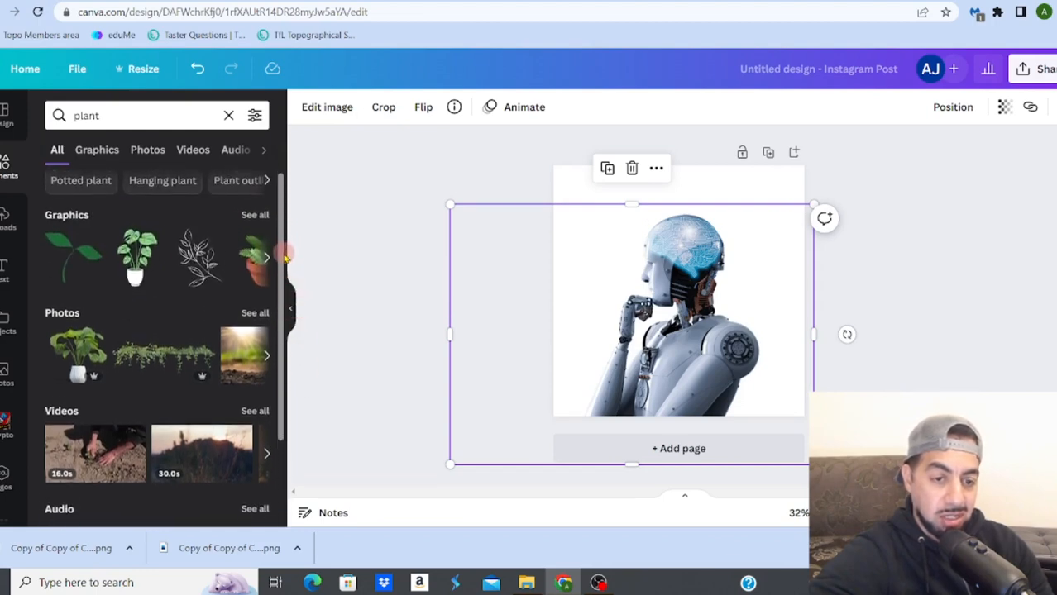
left_click(147, 149)
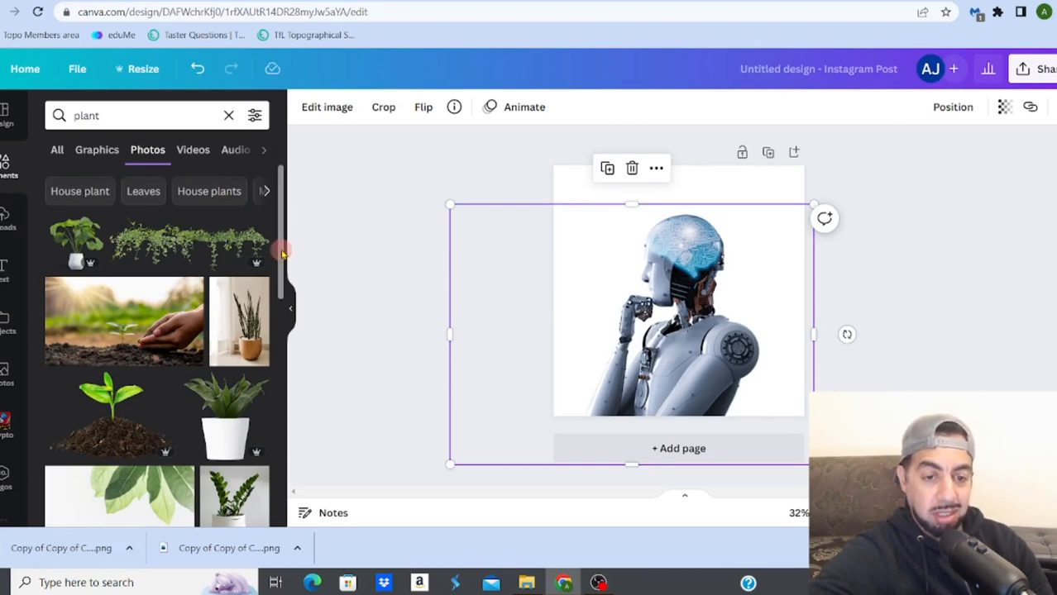
scroll(282, 254, "down", 3)
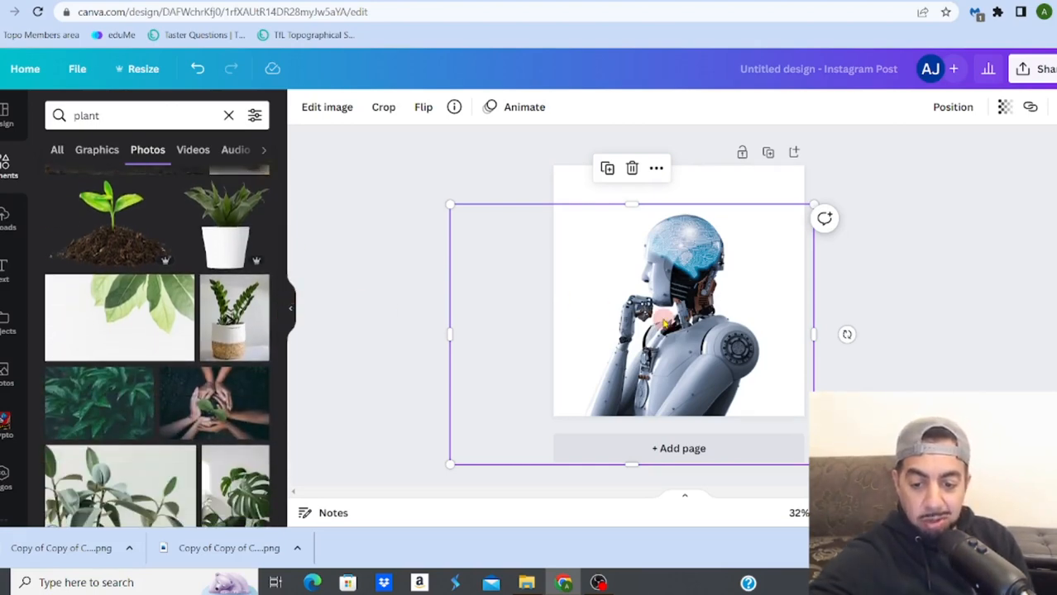
Step: Delete the robot image and add the photo of the green plant in a white and woven basket pot to the page
key("Delete")
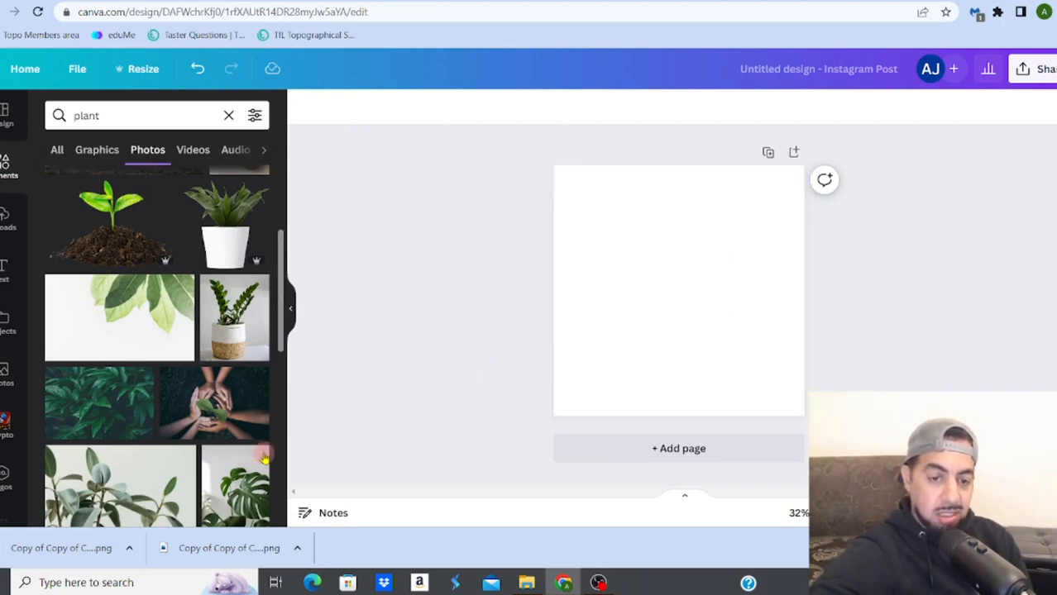
left_click(238, 333)
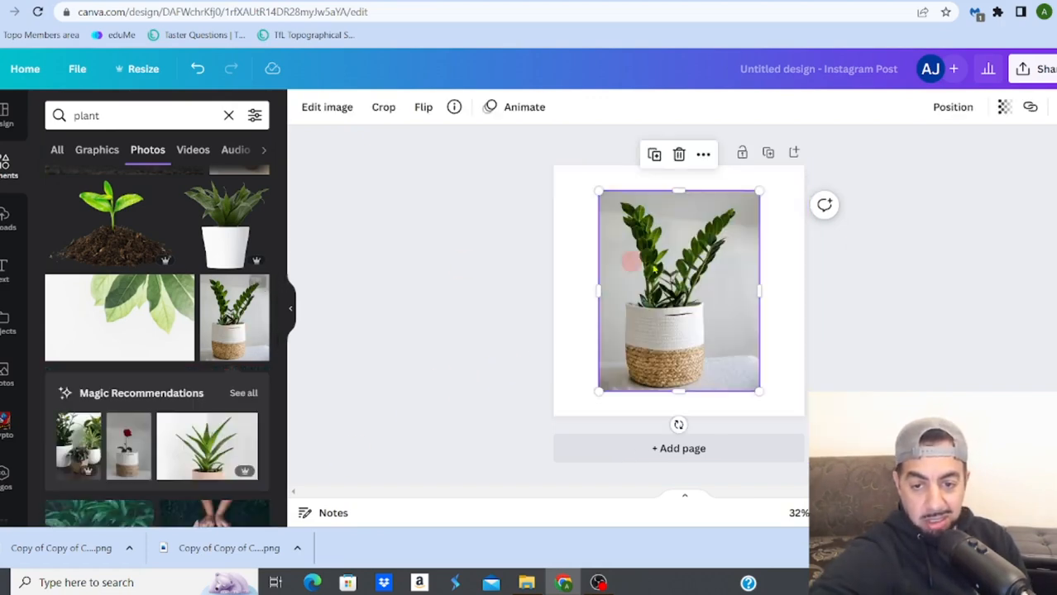
Step: Lower the basket-pot plant photo to the page's bottom edge and remove its background
left_click_drag(683, 279, 683, 311)
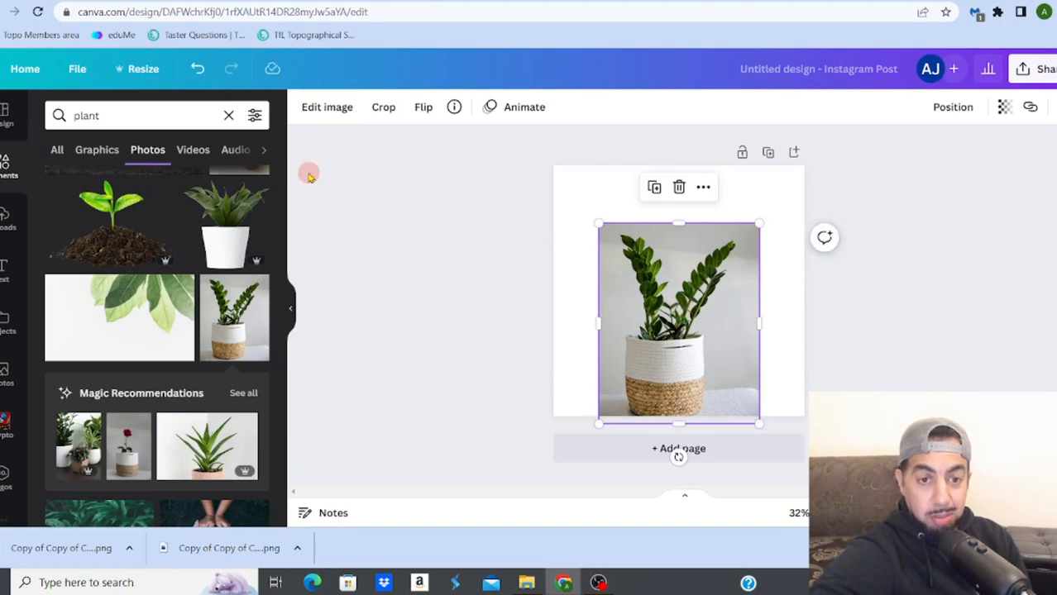
left_click(327, 111)
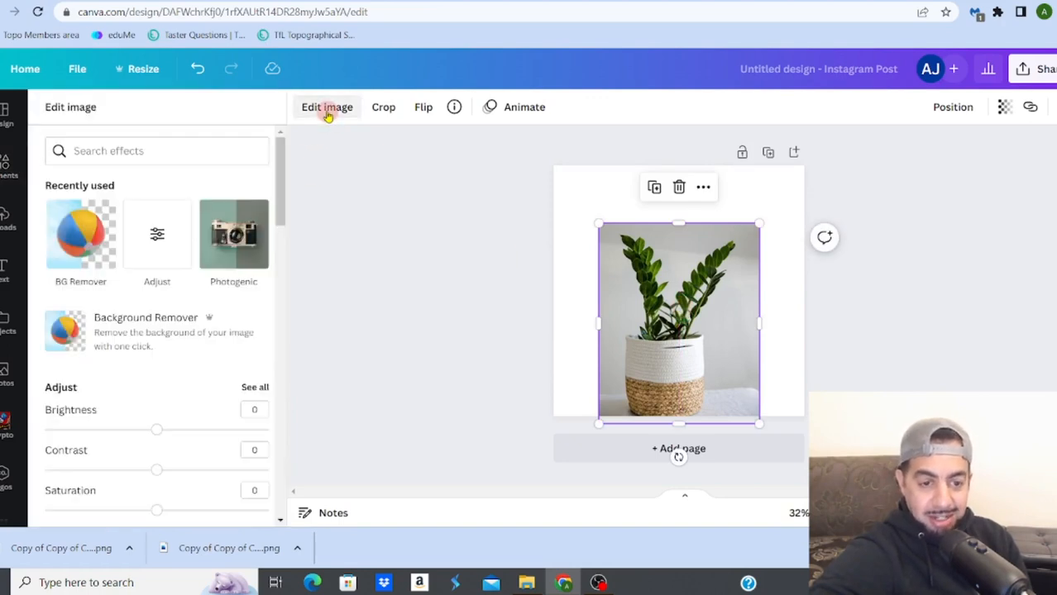
left_click(164, 334)
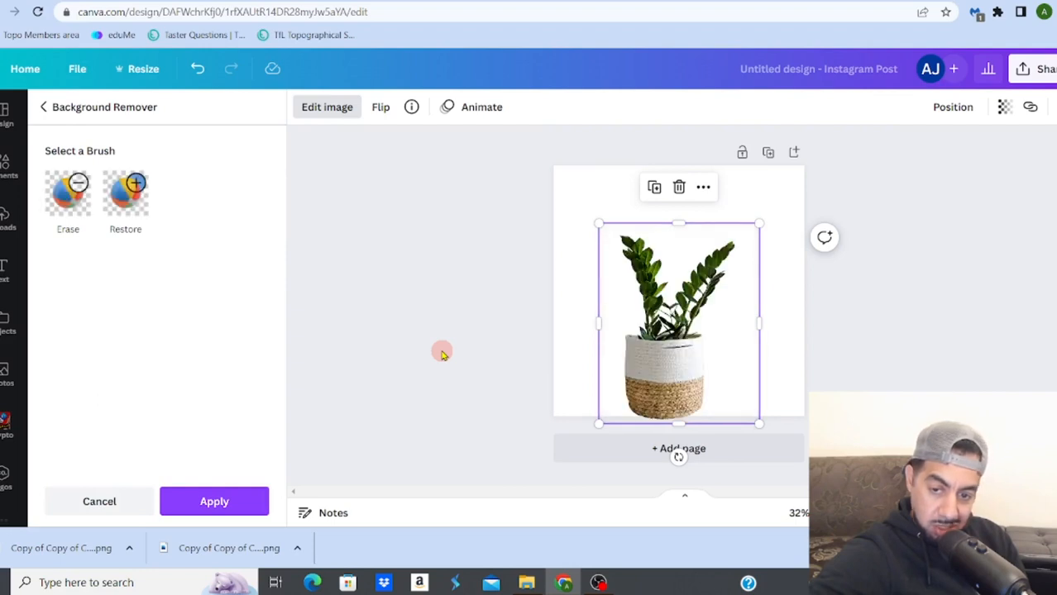
left_click(214, 512)
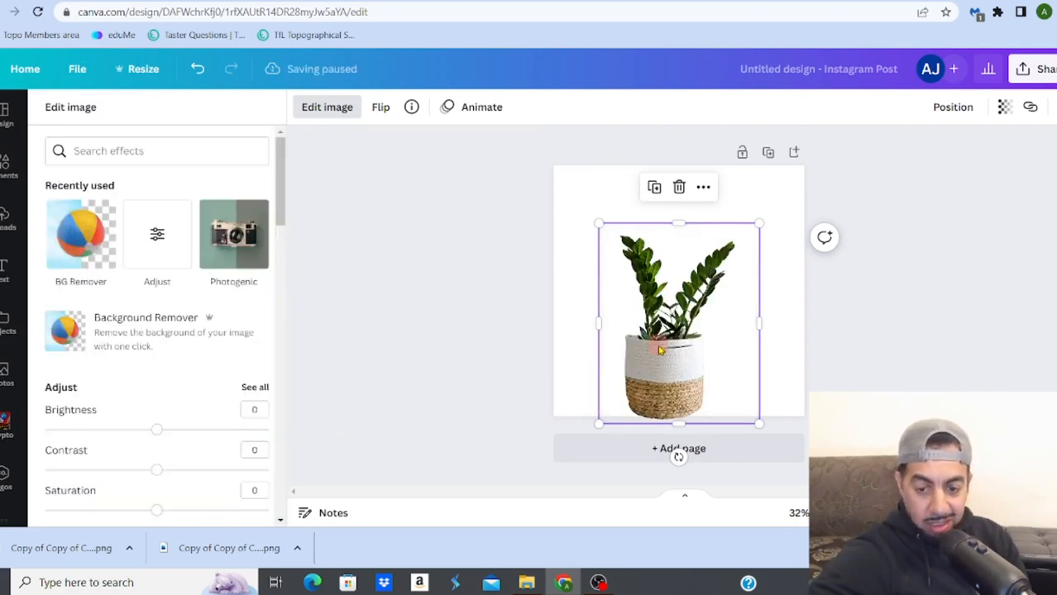
Step: Delete the plant cutout and add the recommended photo of several potted plants on a dark table to the page
key("Delete")
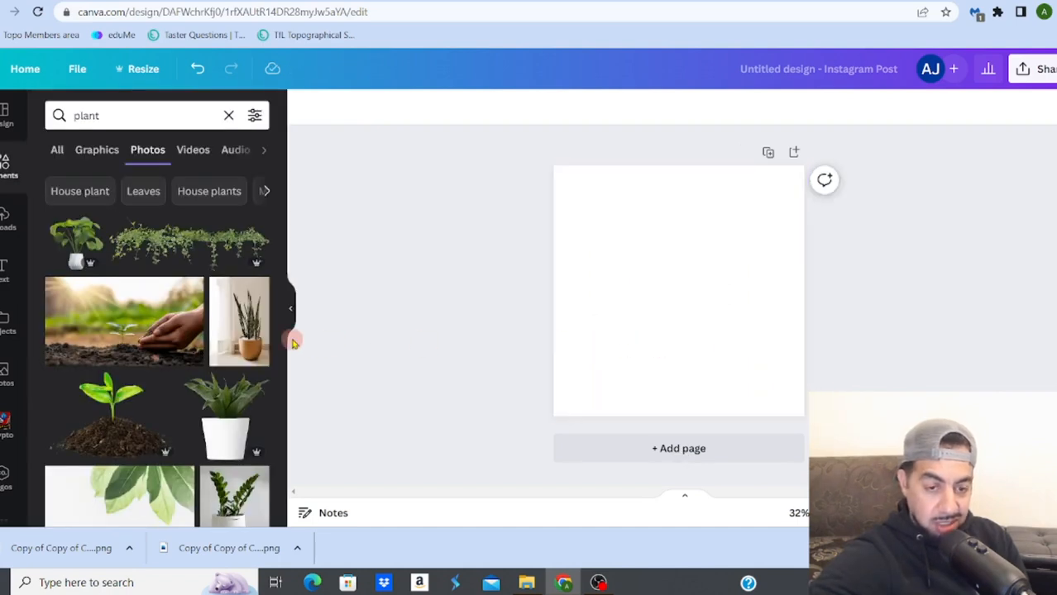
left_click_drag(281, 270, 285, 335)
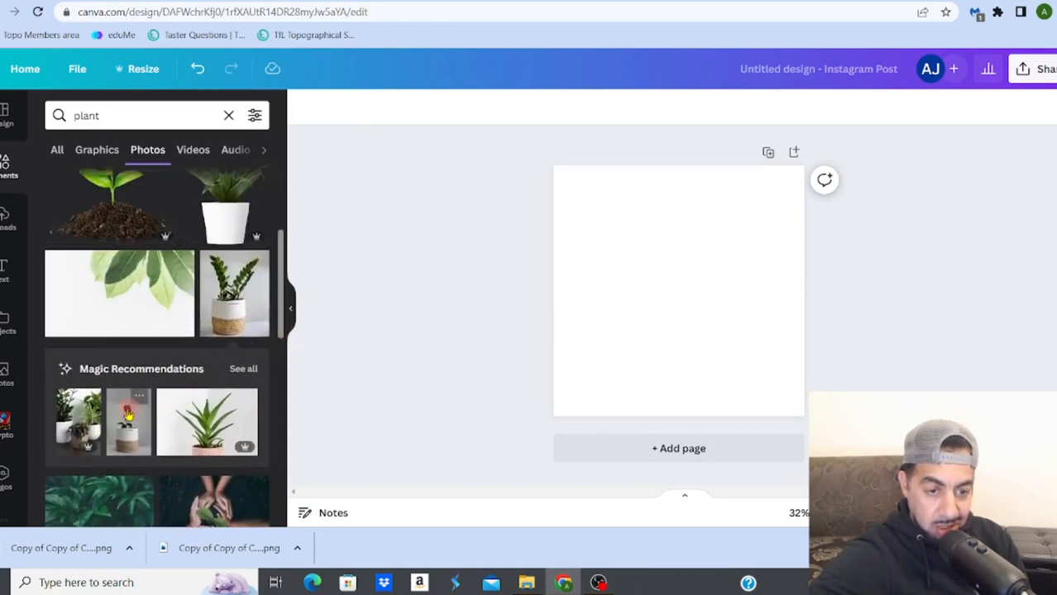
left_click(78, 418)
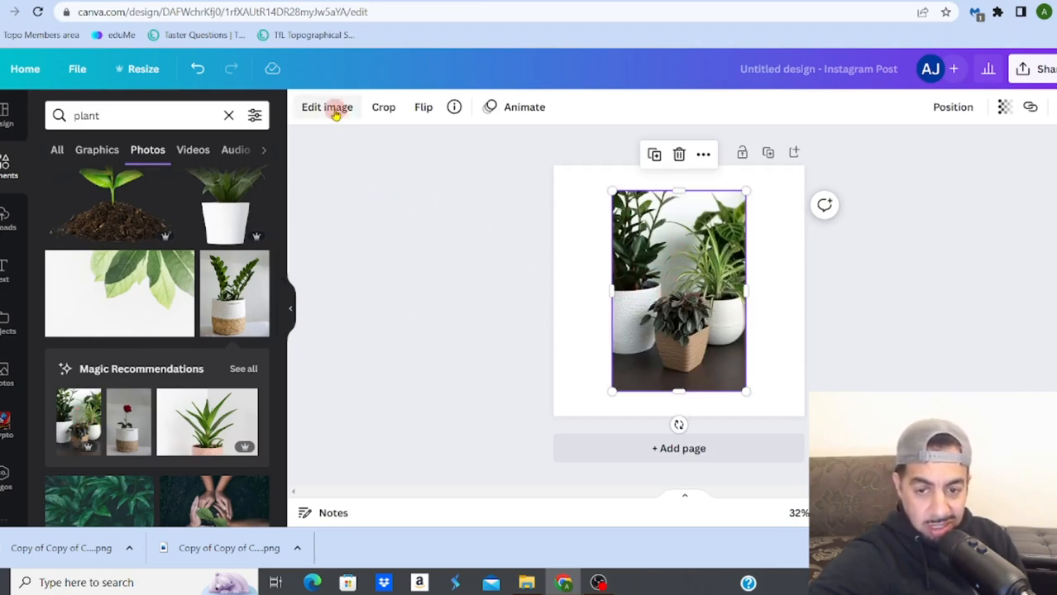
Step: Remove the background of the potted plants photo and nudge the cutout slightly upward
left_click(335, 109)
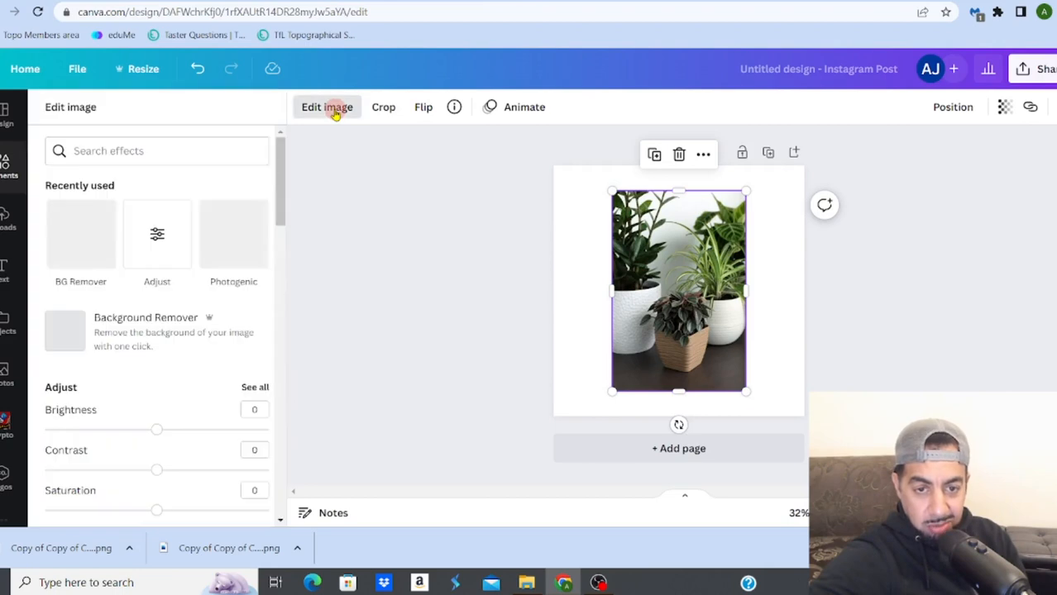
left_click(181, 331)
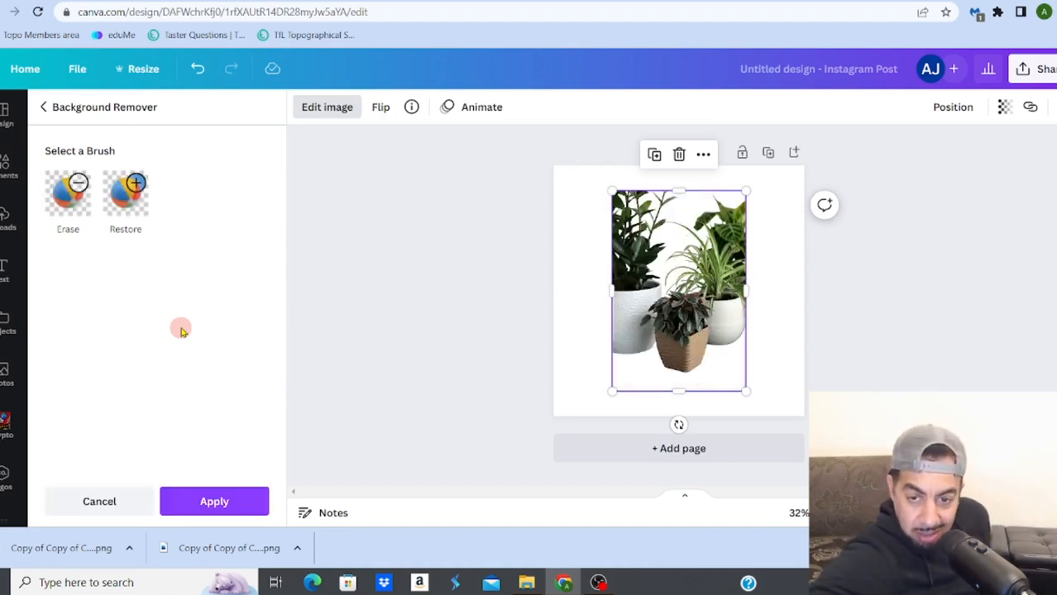
mouse_move(680, 329)
left_mouse_down()
mouse_move(680, 362)
mouse_move(676, 322)
left_mouse_up()
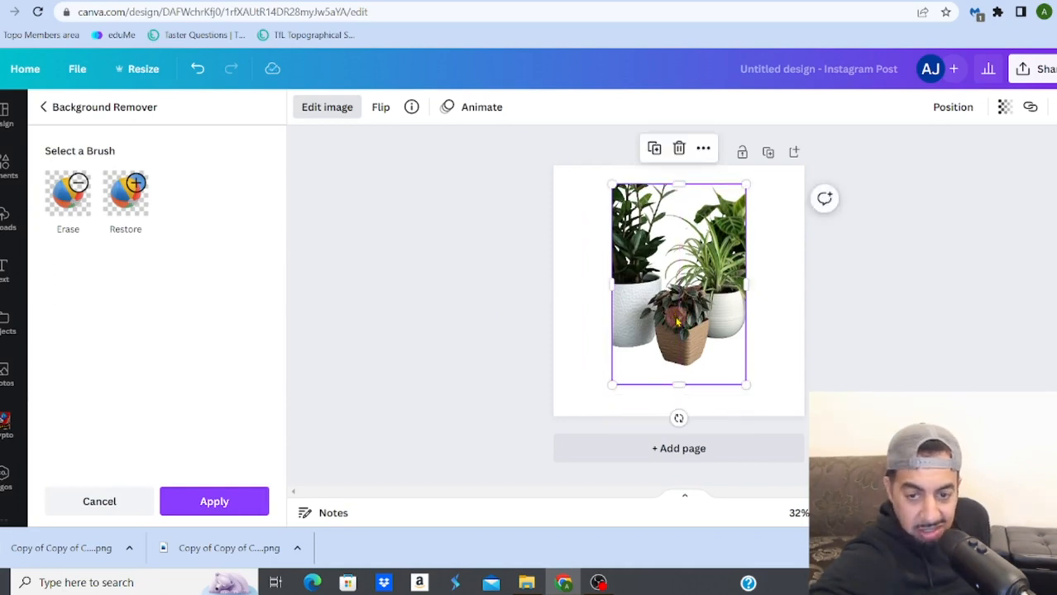
Step: Replace the potted plants with the photo of hands beside a seedling in soil and remove its background
key("Delete")
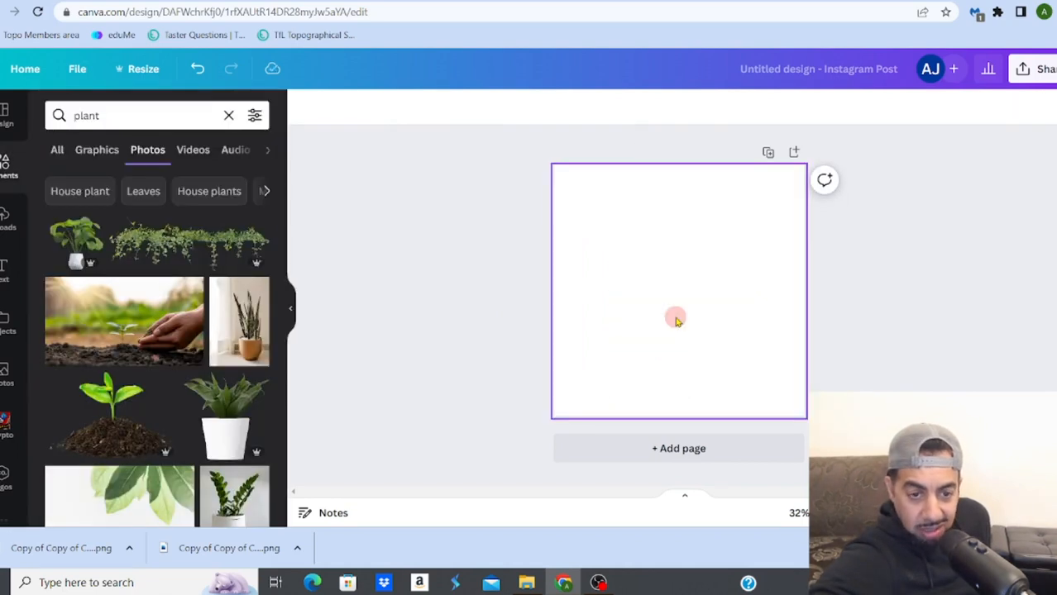
left_click(127, 339)
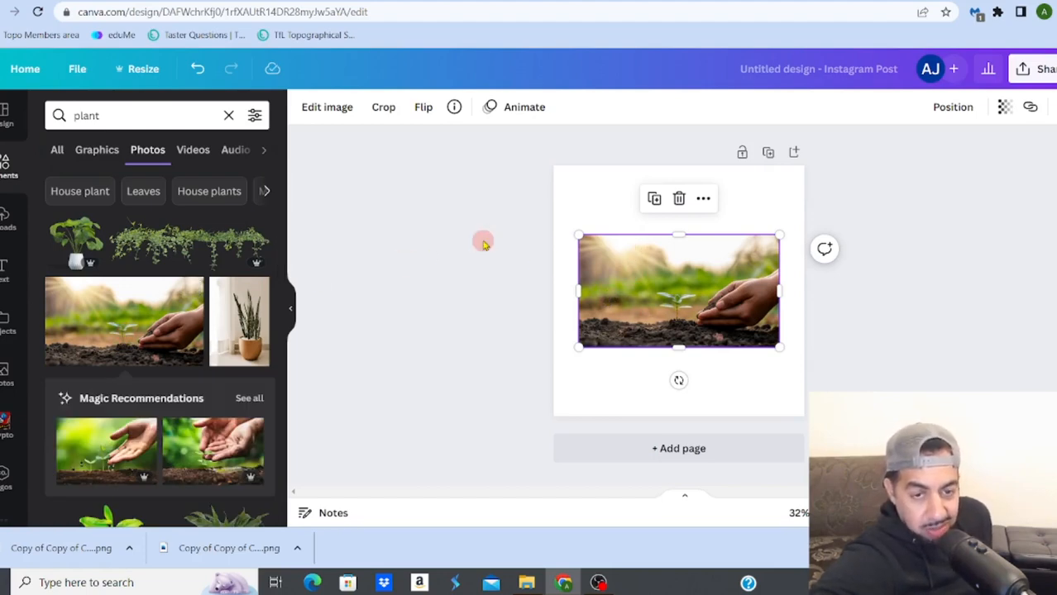
left_click(323, 110)
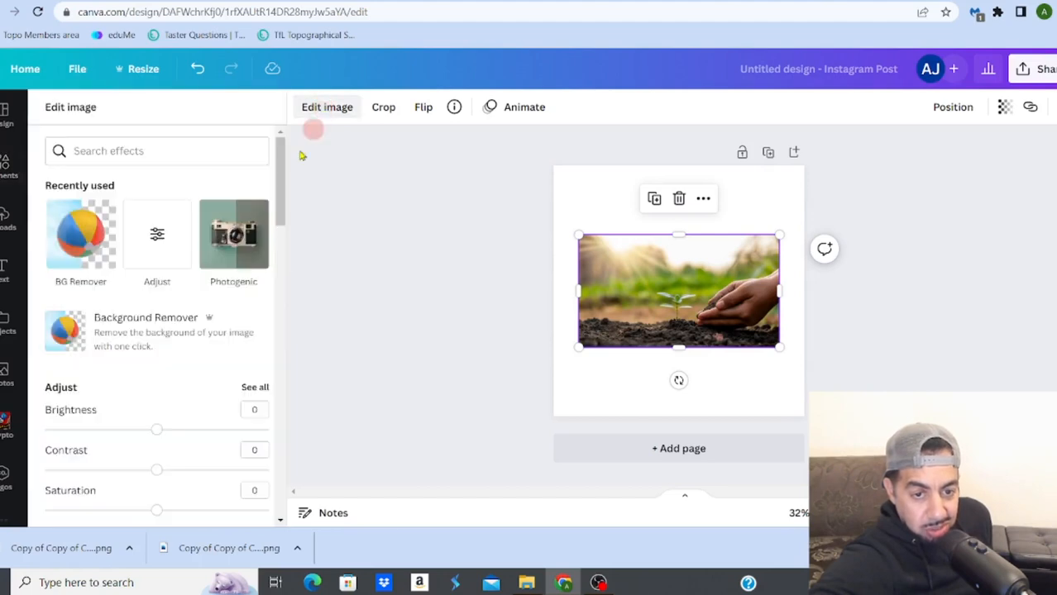
left_click(183, 330)
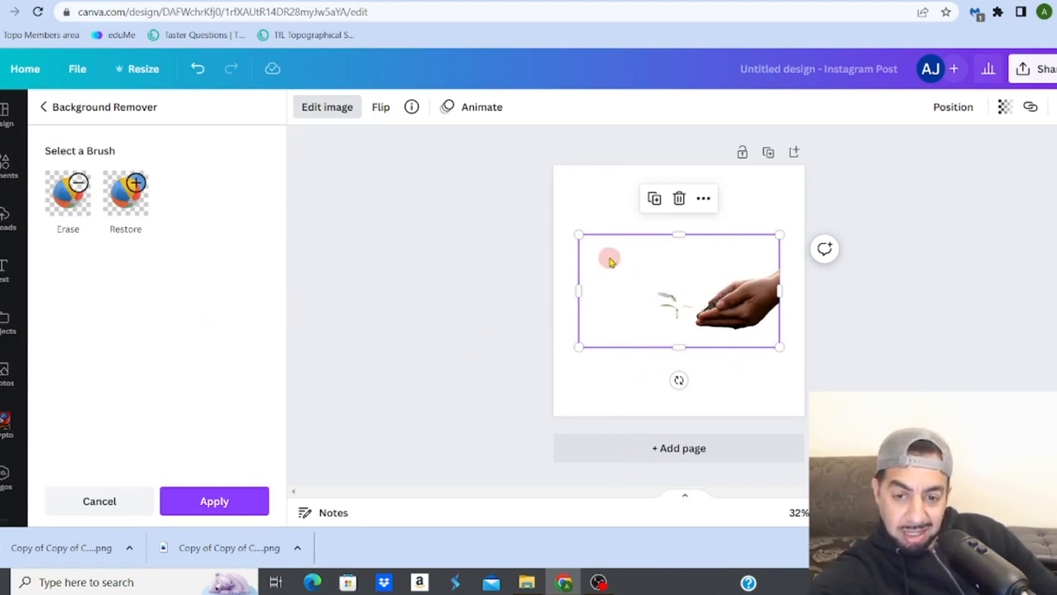
Step: Enlarge the hands and seedling cutout beyond the page's side edges and move it so the seedling sits near the centre
left_click_drag(579, 234, 501, 190)
left_click_drag(674, 264, 727, 300)
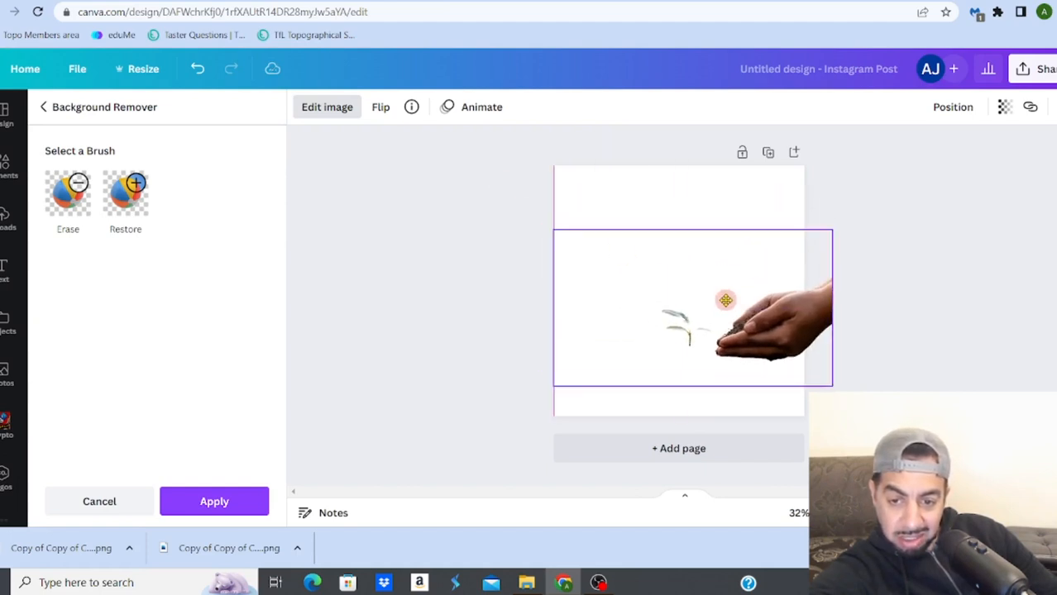
left_click_drag(554, 230, 397, 143)
left_click_drag(620, 243, 698, 245)
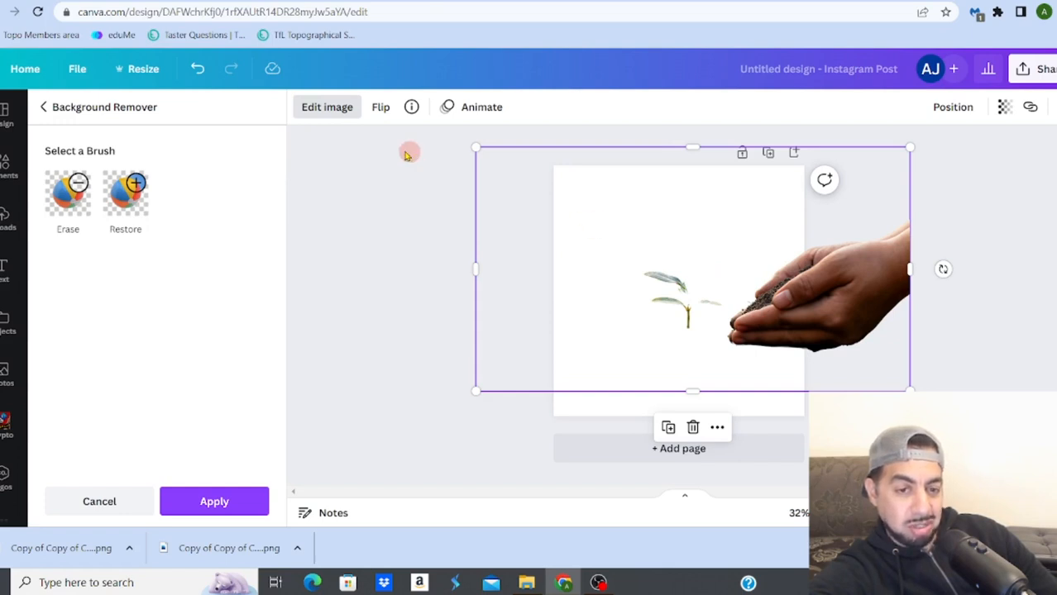
Step: Undo the background removal and the last move of the hands and seedling photo
left_click(199, 73)
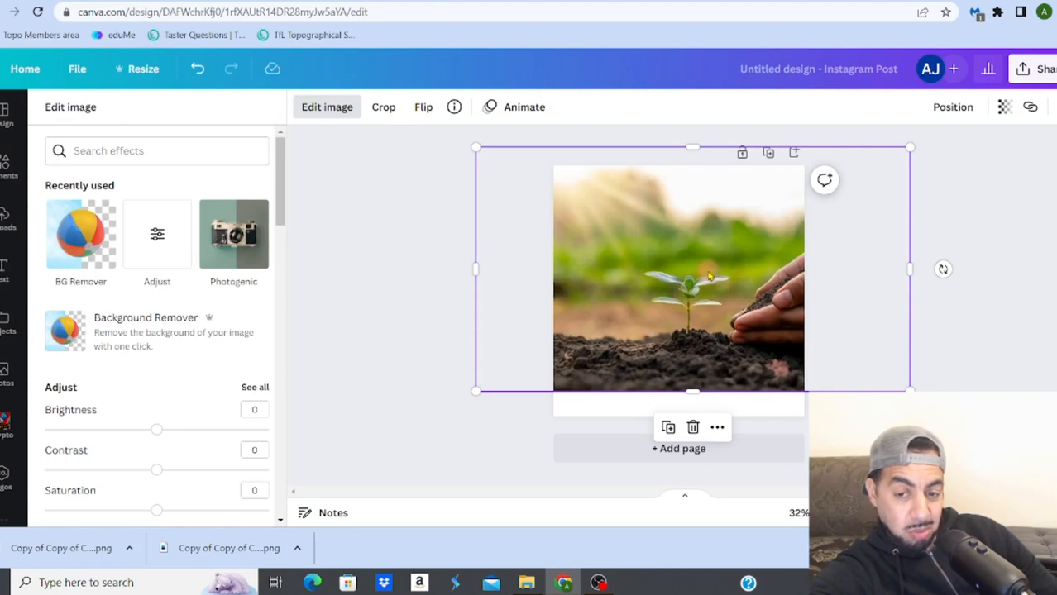
left_click(195, 73)
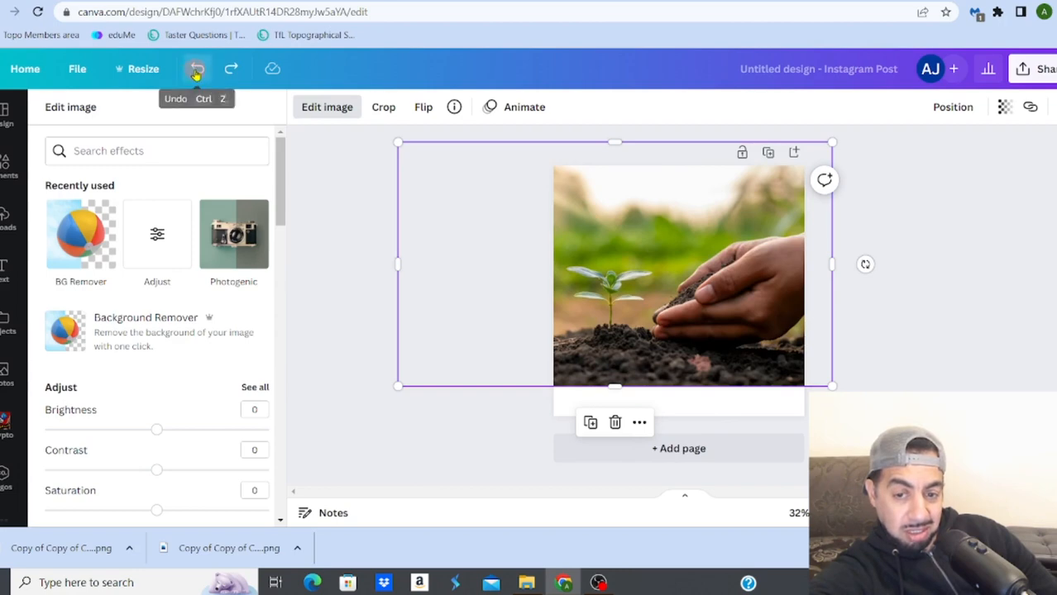
left_click(196, 73)
left_click(230, 72)
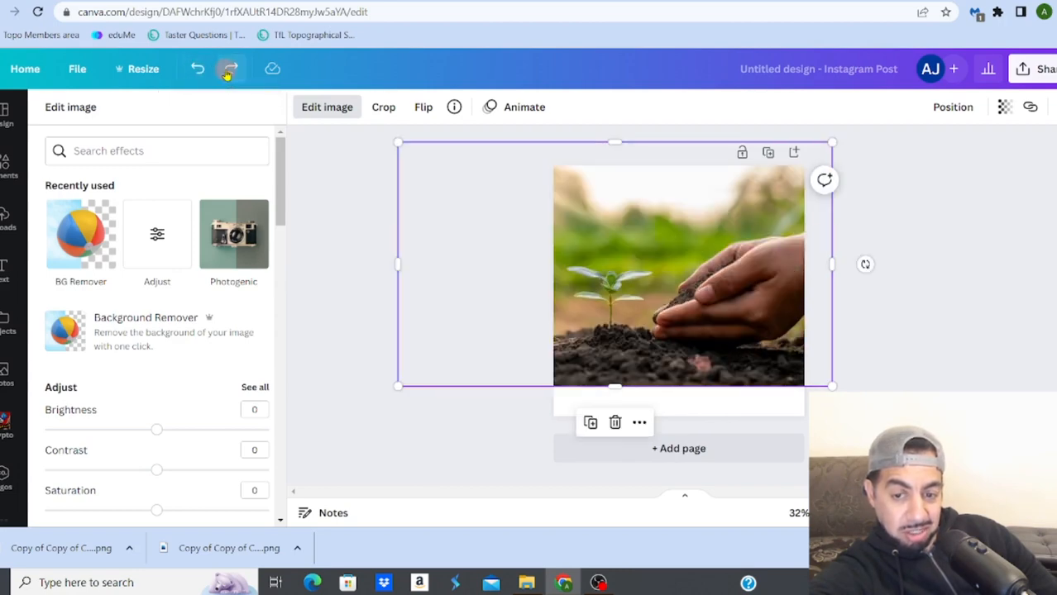
Step: Shrink the hands and seedling photo to slightly wider than the page and position the seedling near the page's centre
left_click_drag(643, 233, 685, 238)
left_click_drag(439, 148, 578, 212)
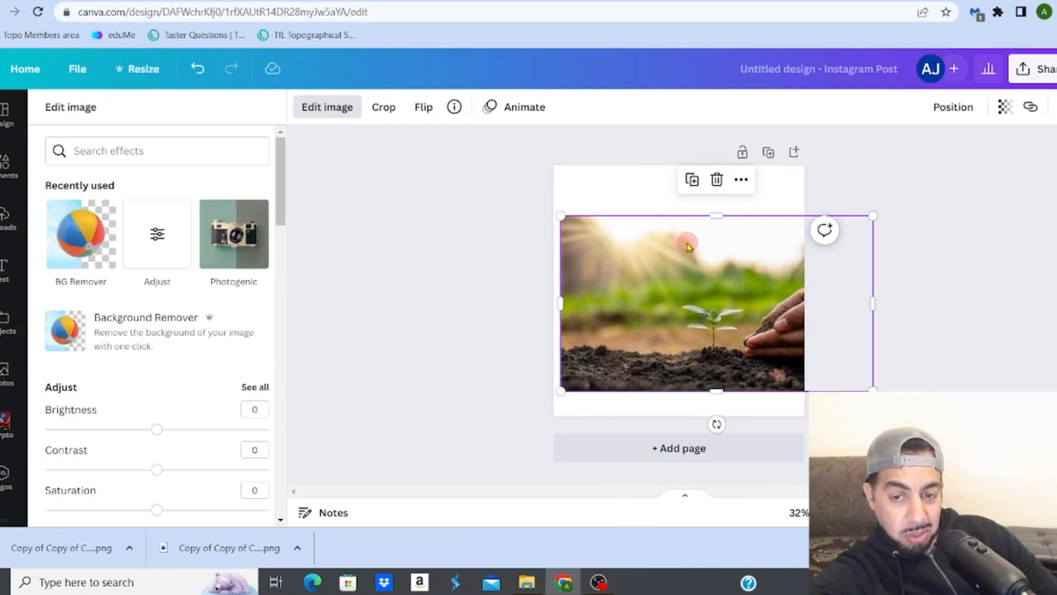
left_click_drag(687, 246, 671, 246)
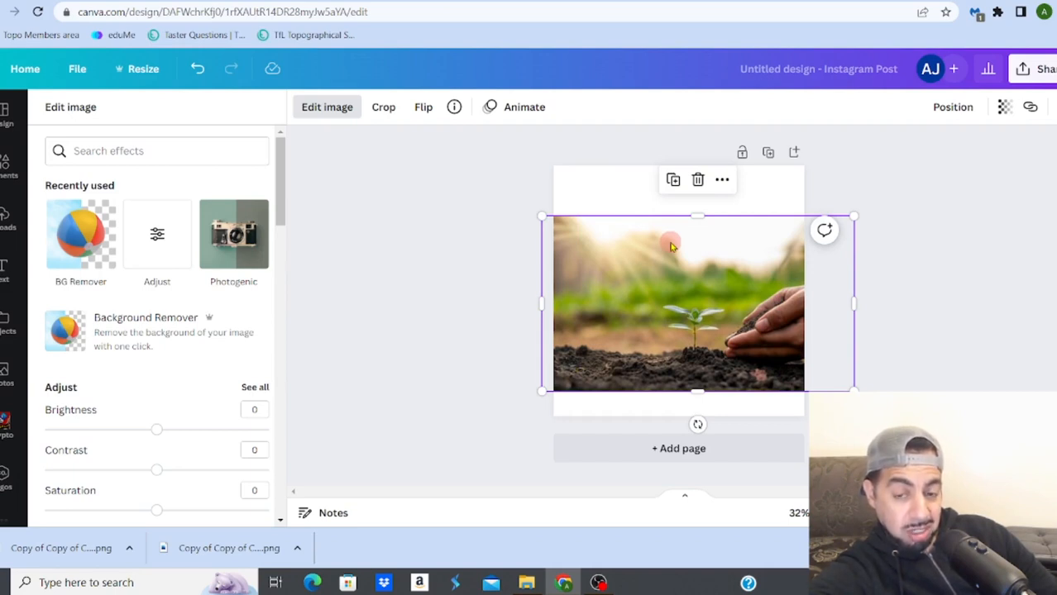
Step: Remove the resized photo's background and shift the cutout until the wrist end meets the page's right edge
left_click(164, 334)
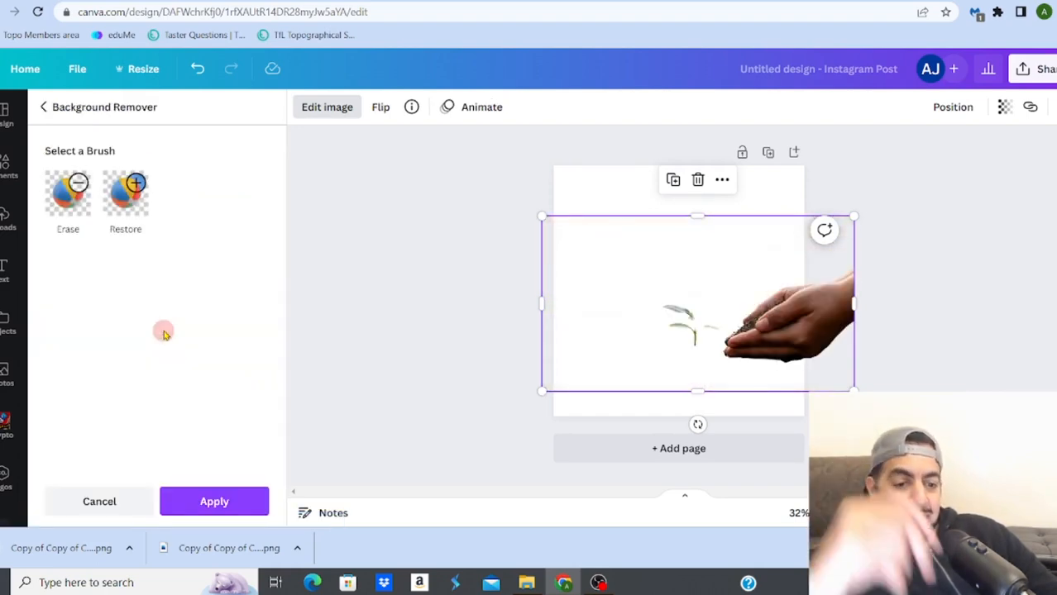
left_click_drag(702, 283, 653, 275)
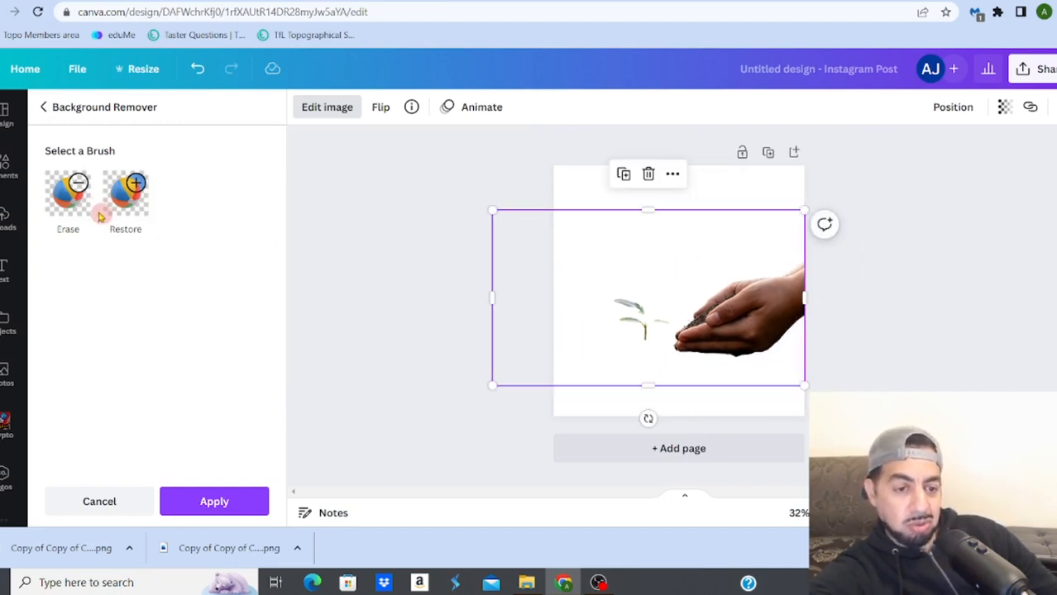
Step: Paint the seedling back in with the Restore brush at size 25 and erase the leftover background around its leaves
left_click(74, 198)
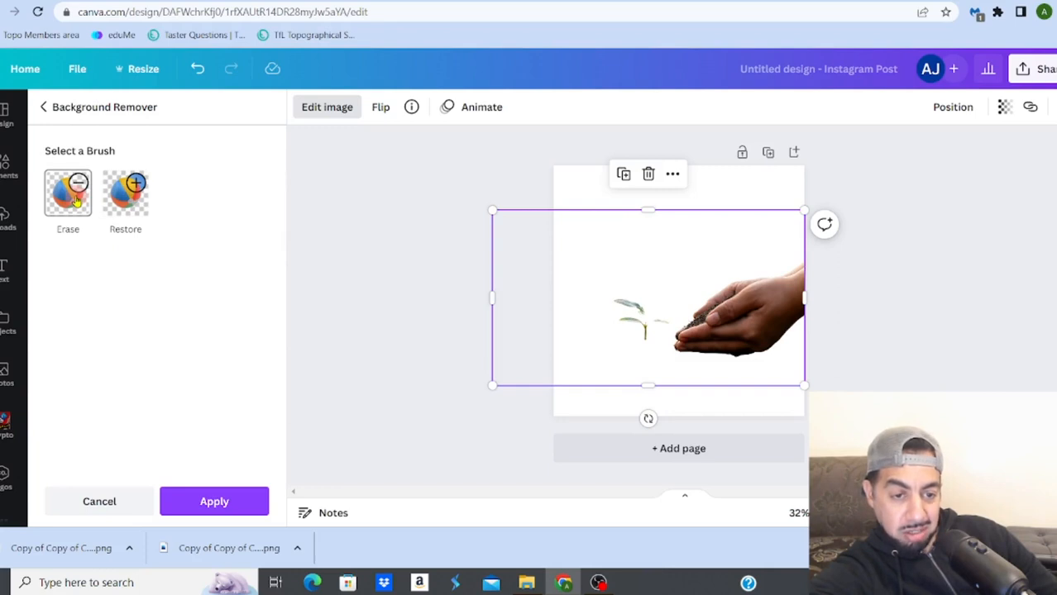
left_click(121, 196)
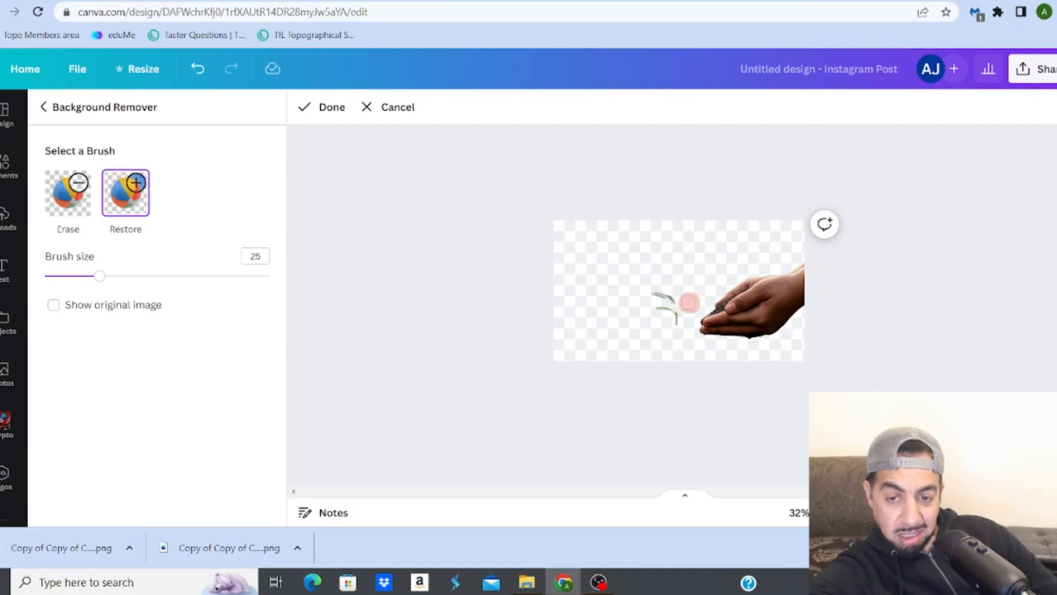
mouse_move(687, 303)
left_mouse_down()
mouse_move(650, 295)
mouse_move(671, 300)
mouse_move(675, 329)
mouse_move(677, 314)
mouse_move(693, 310)
mouse_move(637, 307)
left_mouse_up()
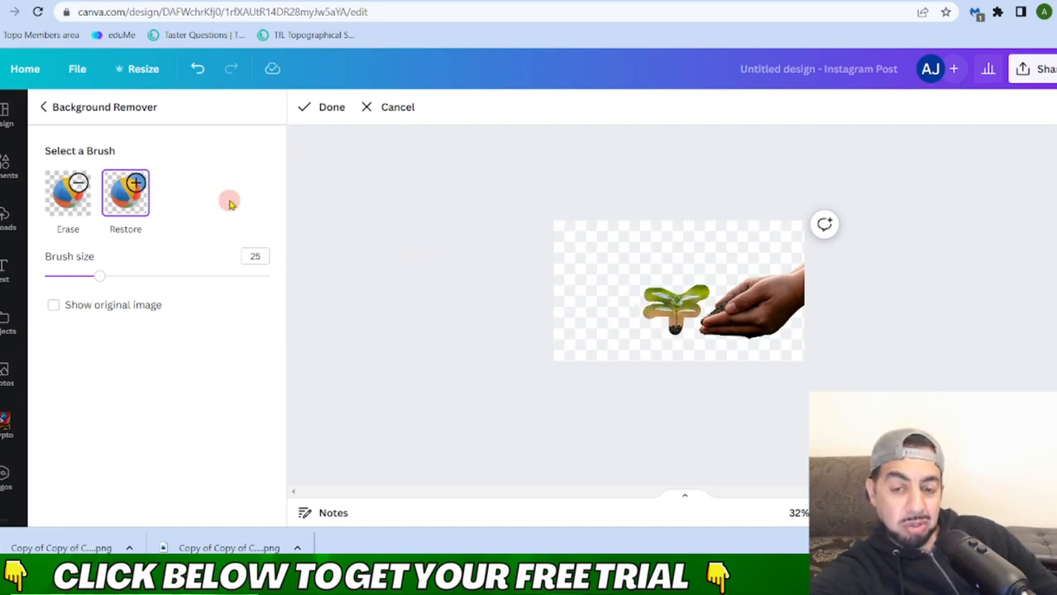
left_click(139, 192)
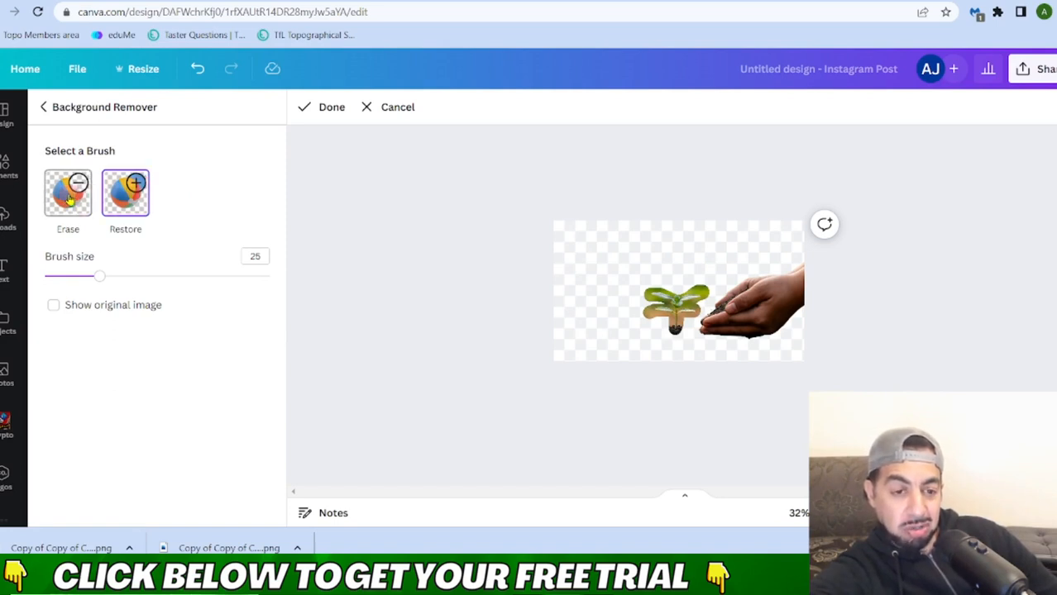
left_click(71, 199)
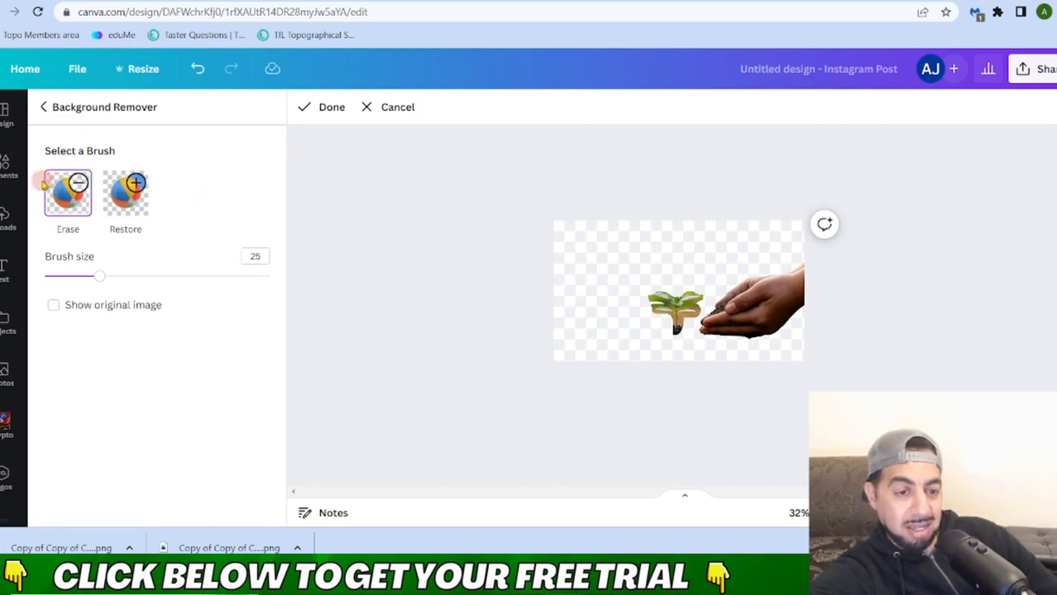
Step: Delete the hands and seedling cutout and add the recently used photo of several potted plants to the page
left_click(6, 172)
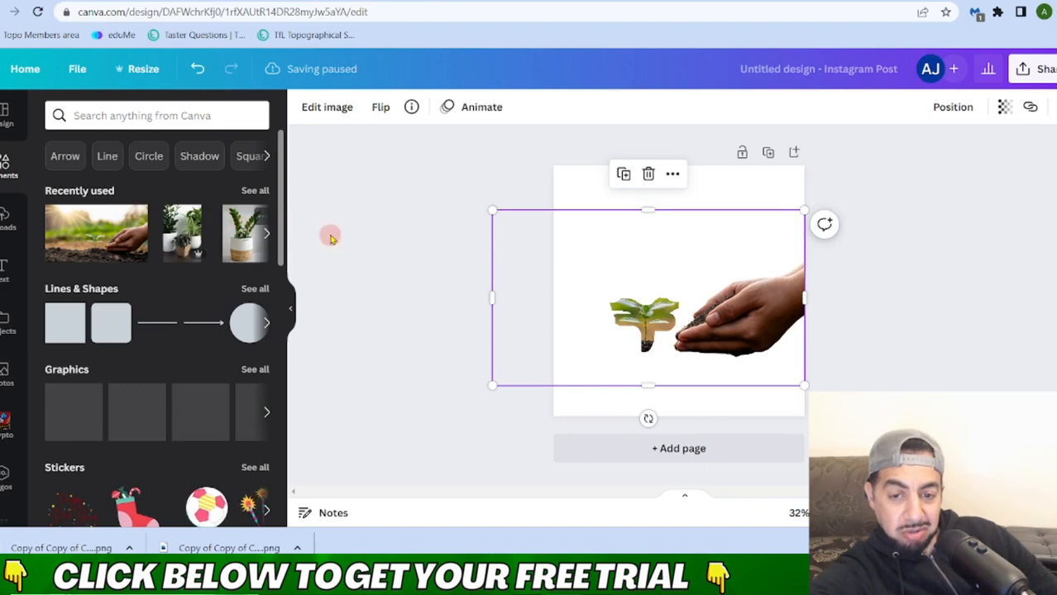
key("Delete")
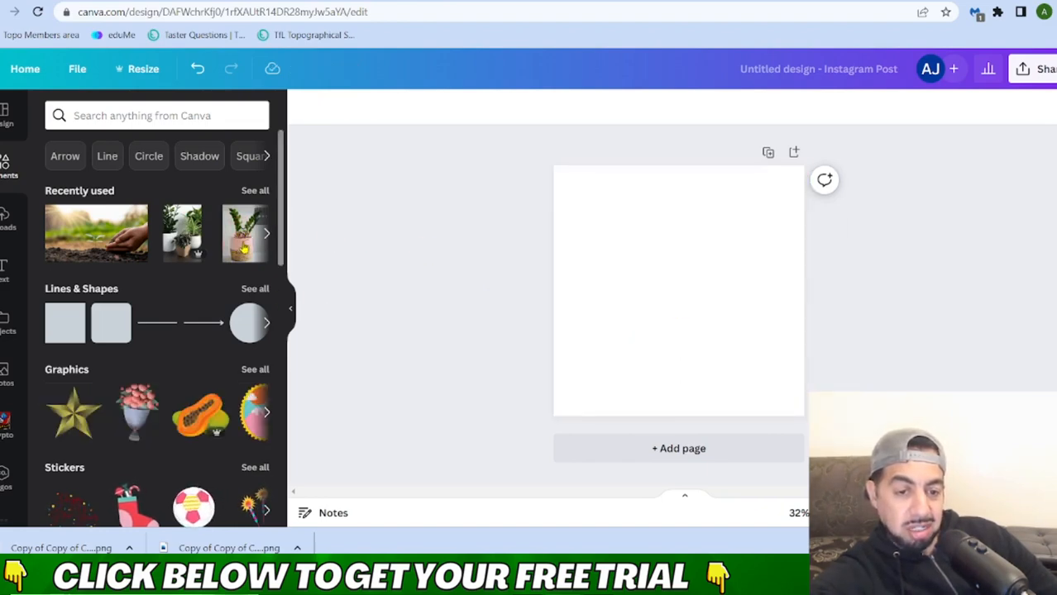
left_click(189, 237)
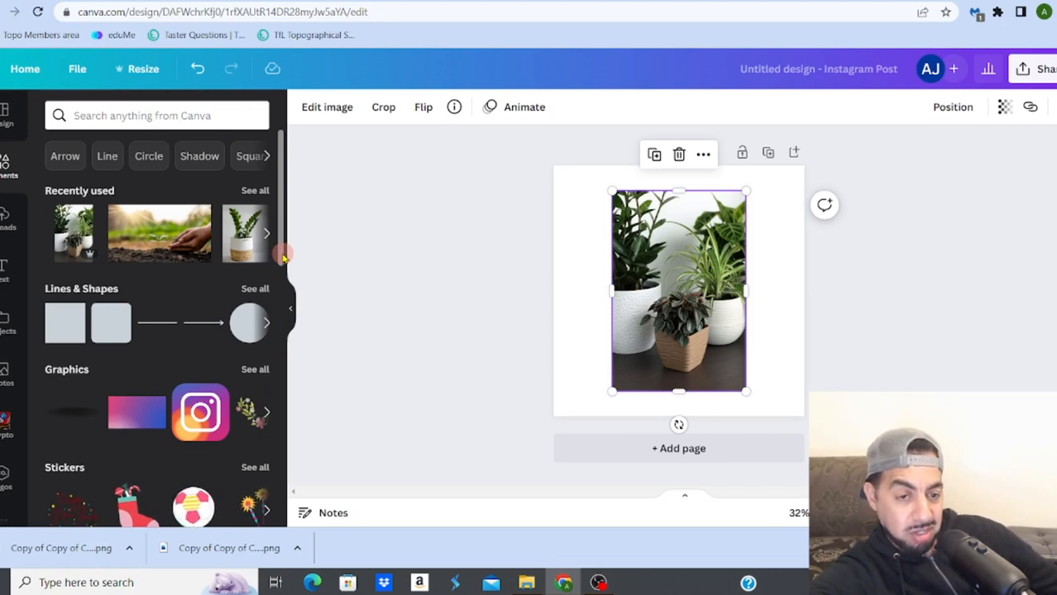
Step: Search the elements for "people" and delete the potted plants photo from the page
left_click(121, 118)
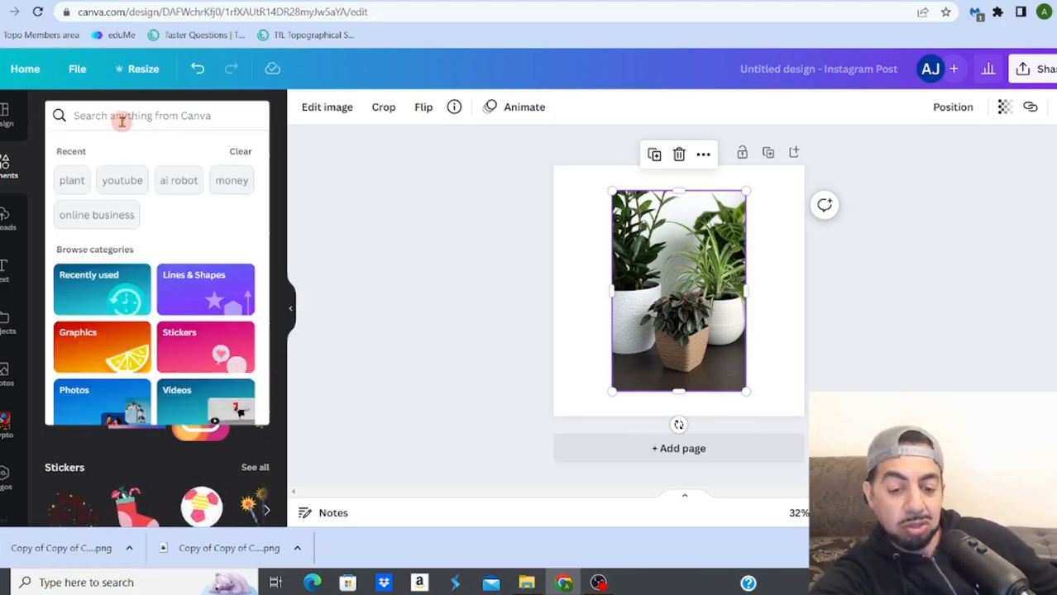
type("people")
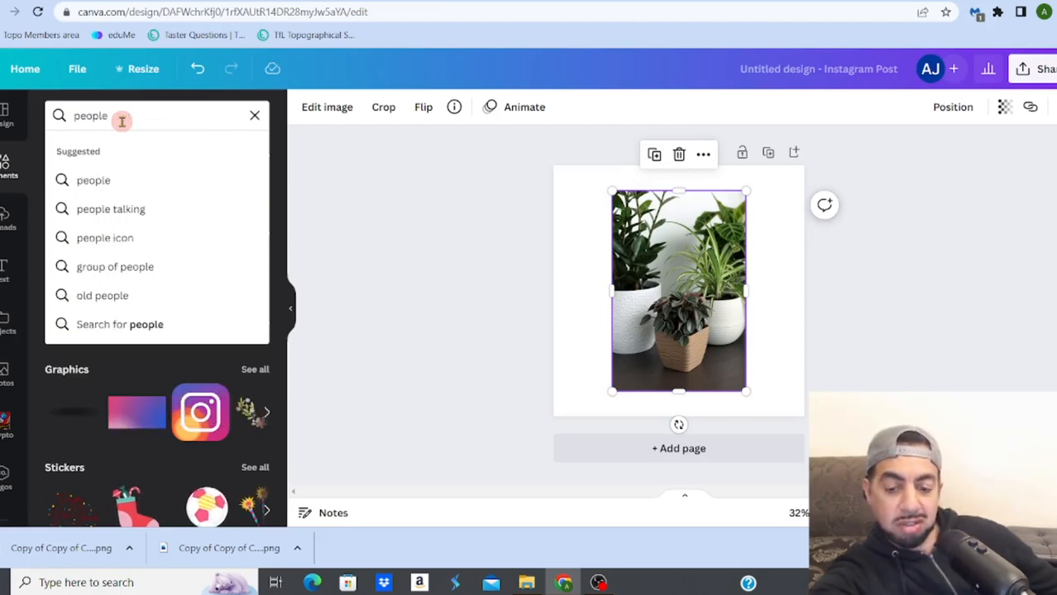
key("Return")
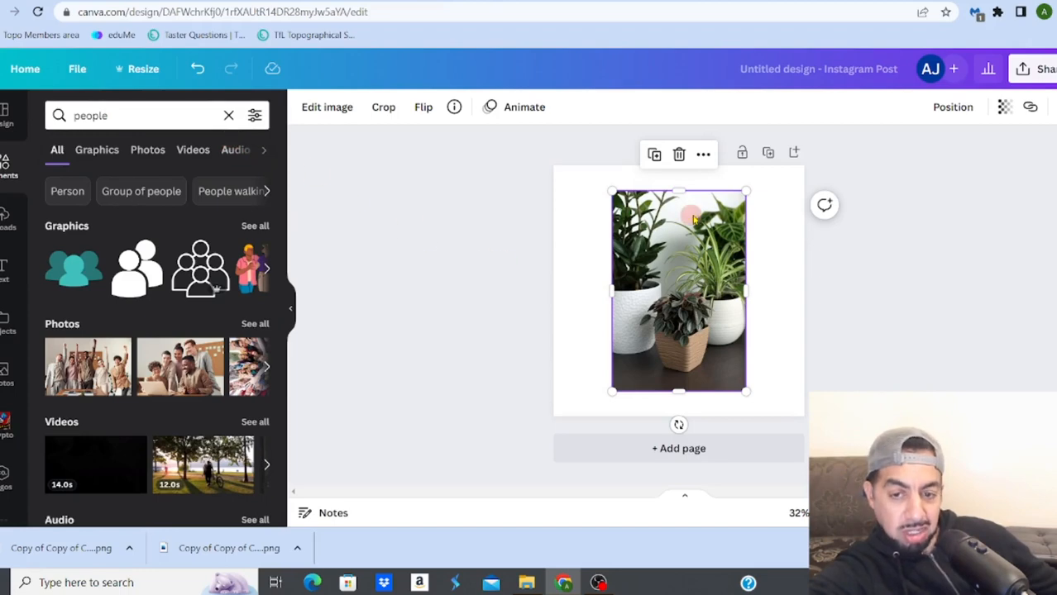
key("Delete")
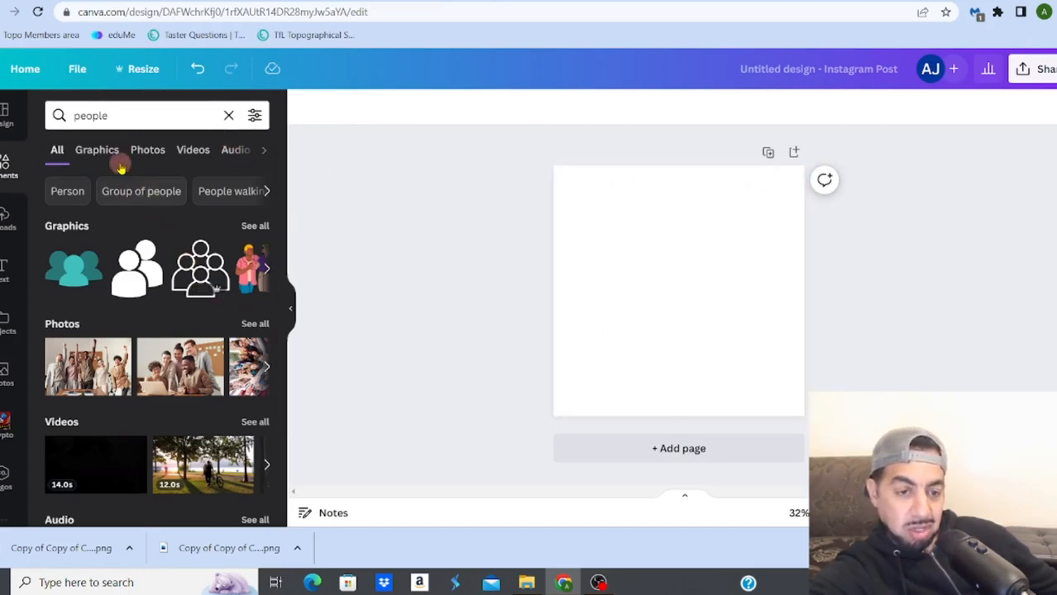
Step: Limit the "people" search results to photos
left_click(144, 155)
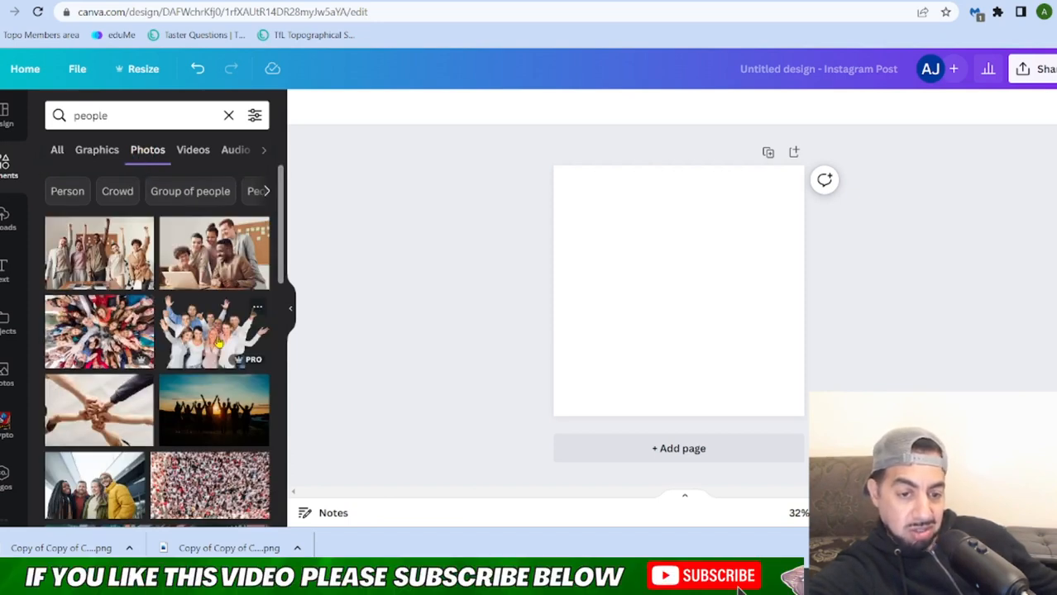
left_click(219, 339)
left_click_drag(637, 306, 641, 324)
key("Delete")
left_click(641, 325)
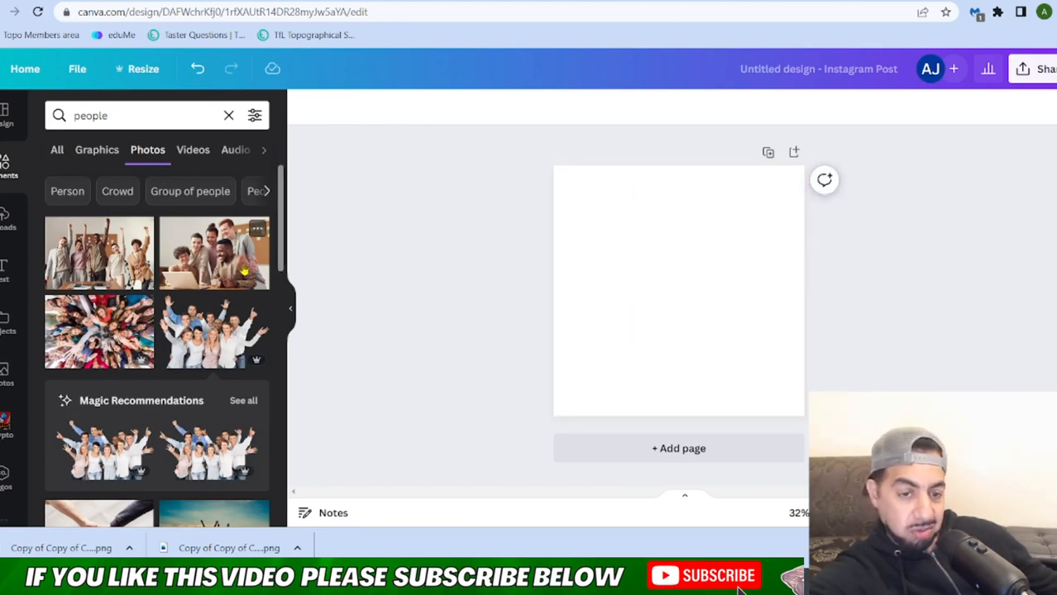
Step: Add the photo of five people gathered around a laptop to the page and remove its background
left_click(223, 261)
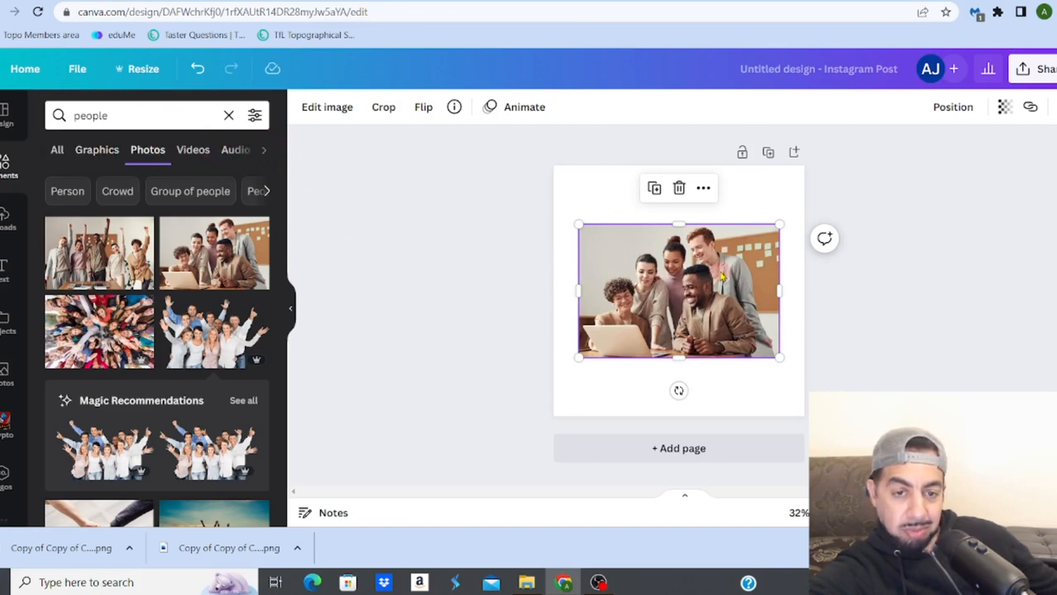
left_click(343, 107)
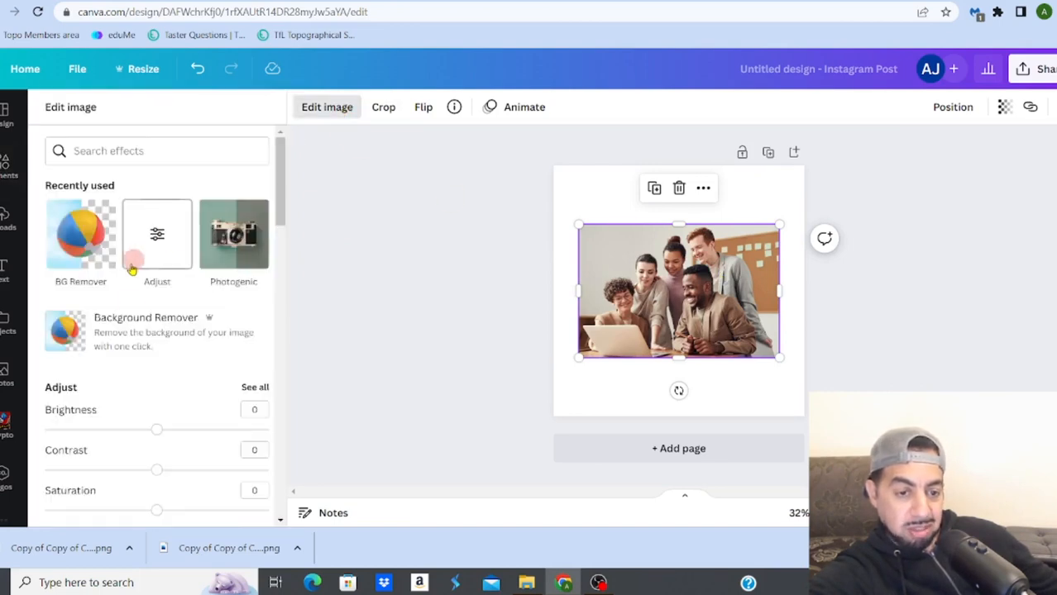
left_click(139, 327)
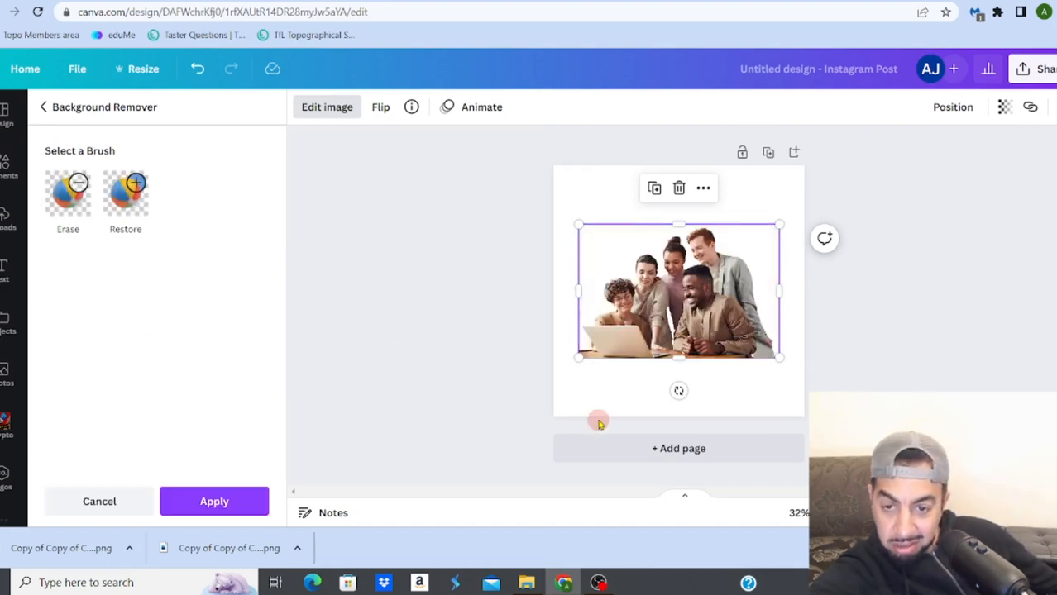
Step: Enlarge the group cutout until it is slightly wider than the page and move it so it spans both side edges
mouse_move(714, 329)
left_mouse_down()
mouse_move(655, 327)
mouse_move(729, 325)
mouse_move(711, 326)
left_mouse_up()
left_click_drag(776, 226, 872, 163)
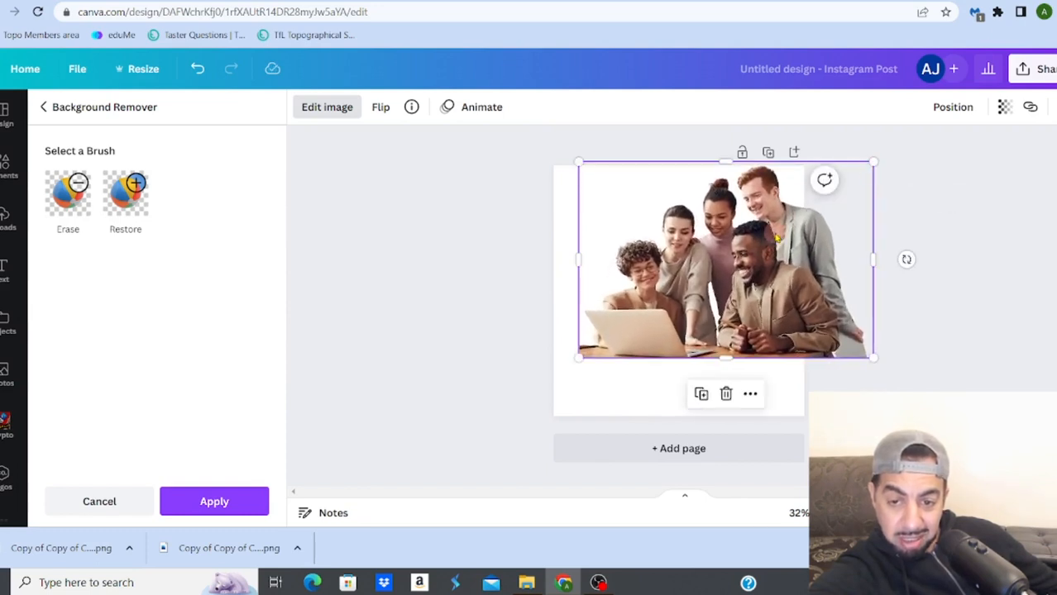
left_click_drag(778, 239, 716, 259)
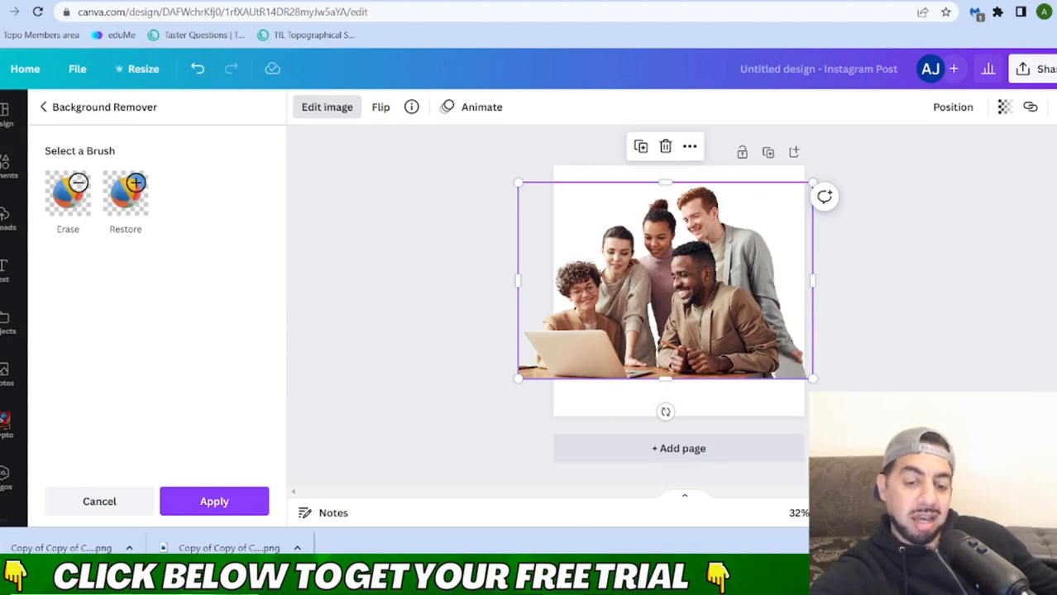
mouse_move(600, 582)
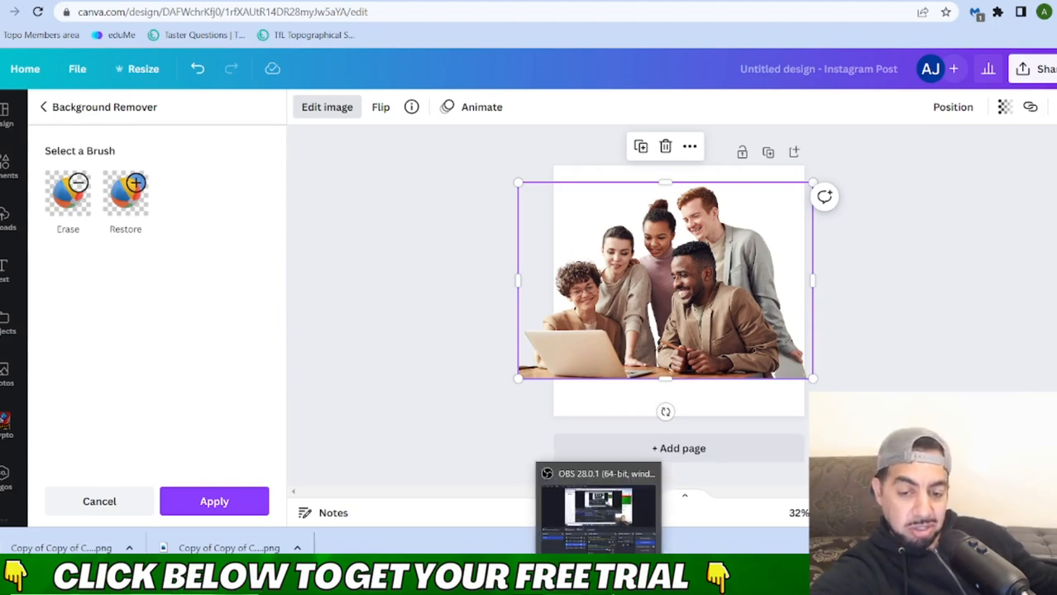
mouse_move(526, 582)
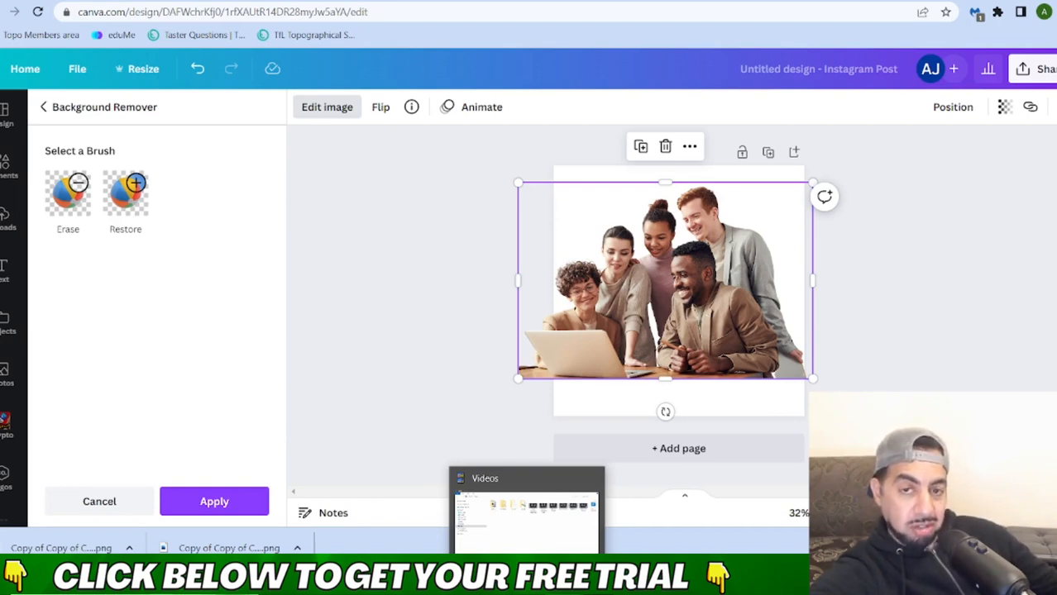
mouse_move(563, 587)
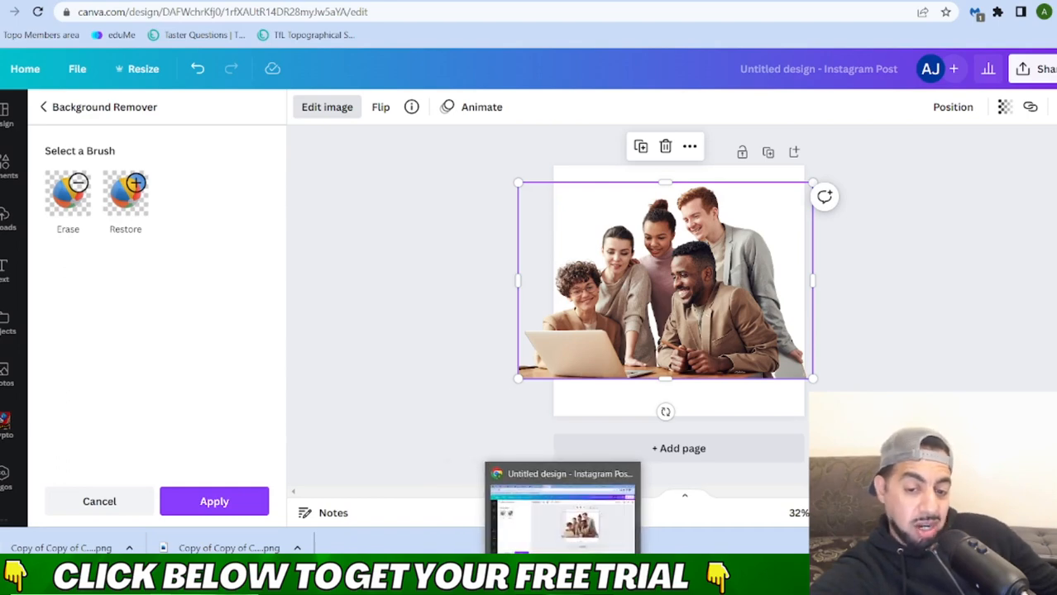